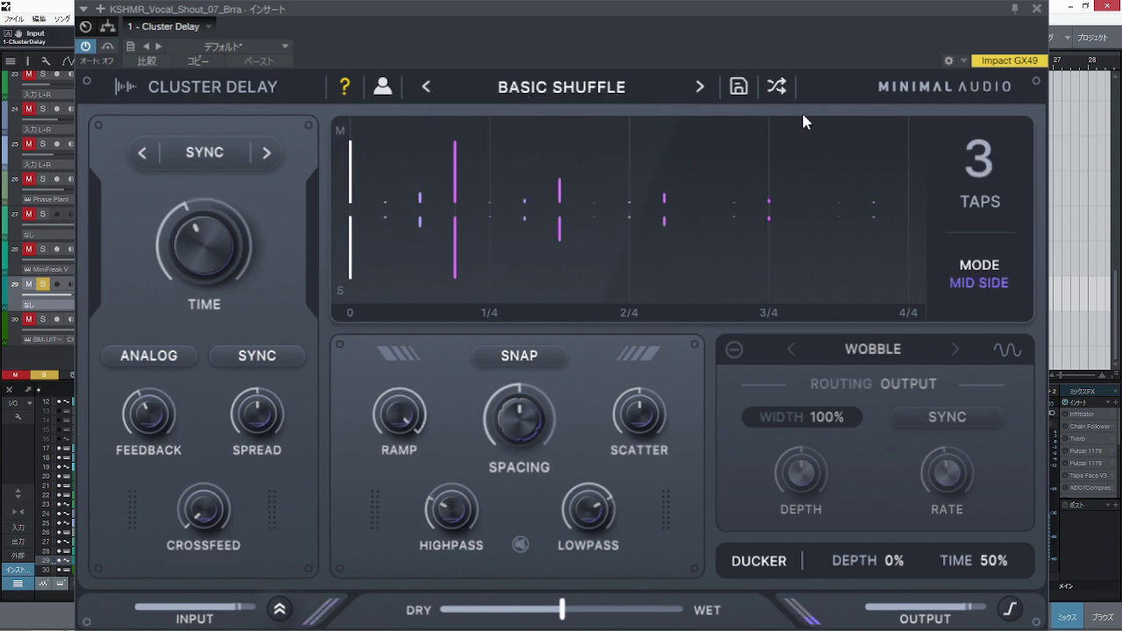
Audition the delay presets one after another from Counterspin through Flicker Swell.
{"action": "left_click", "coordinate": [701, 87]}
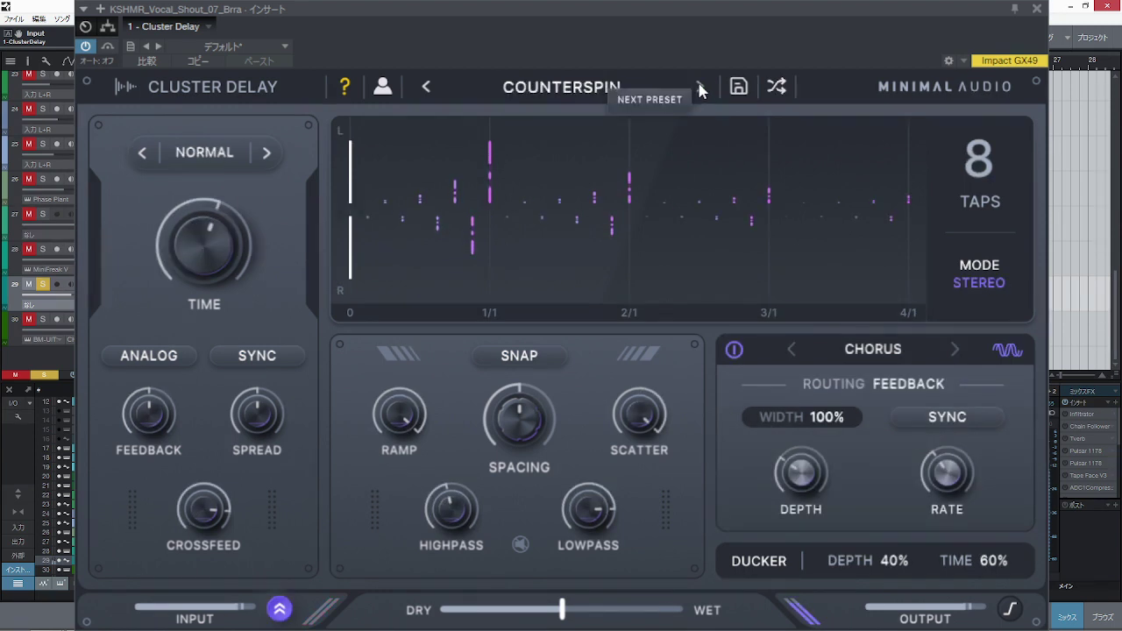
{"action": "left_click", "coordinate": [700, 88]}
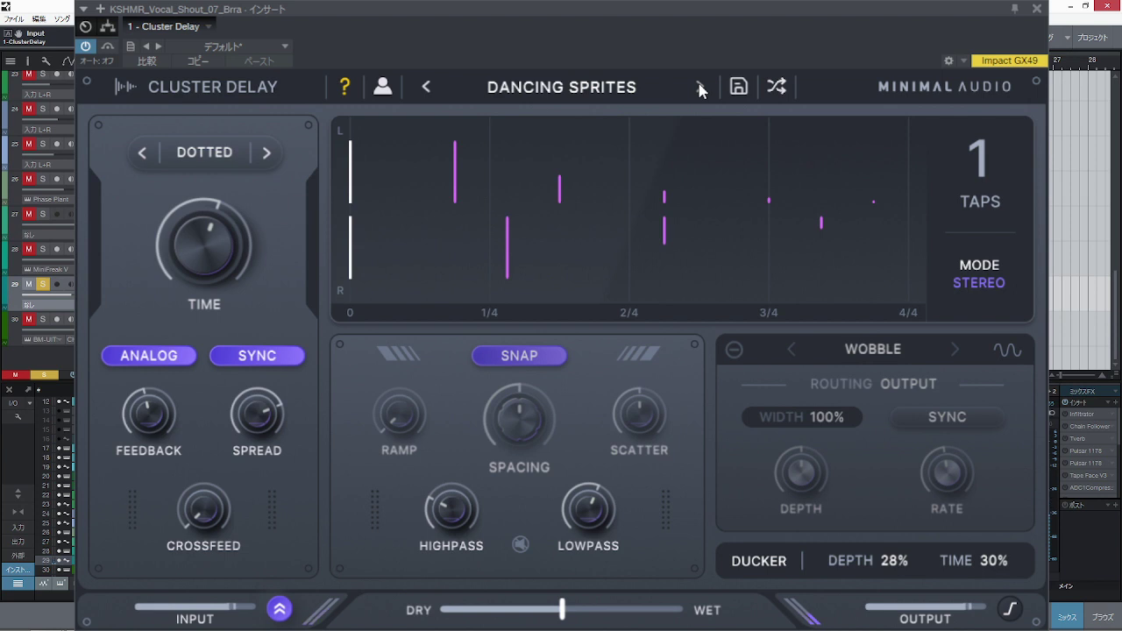
{"action": "left_click", "coordinate": [700, 88]}
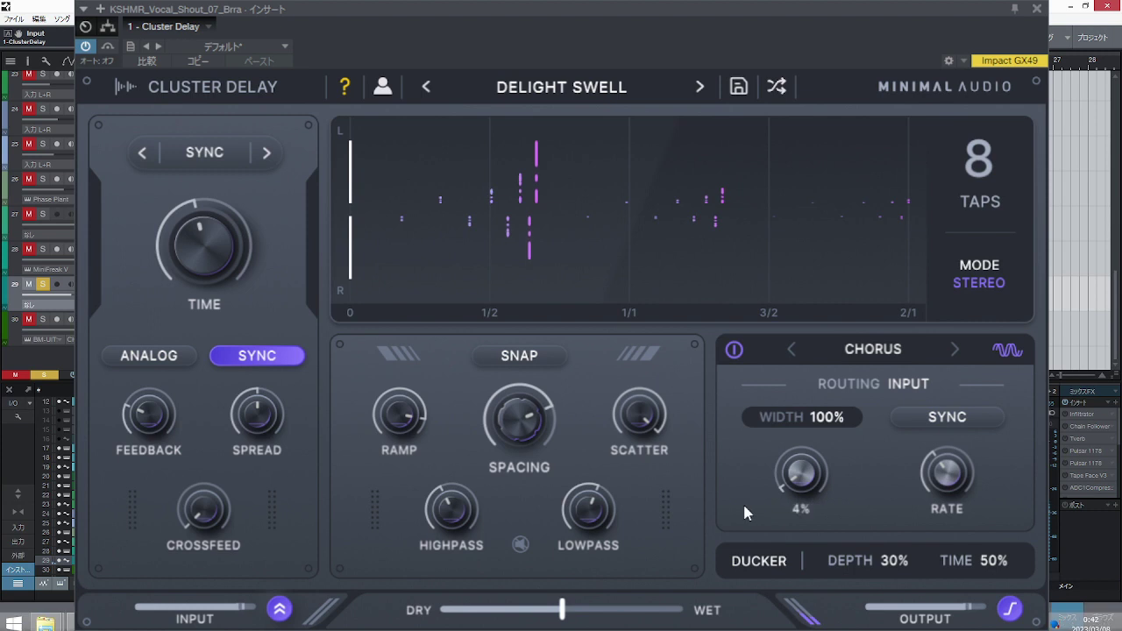
{"action": "left_click", "coordinate": [700, 86]}
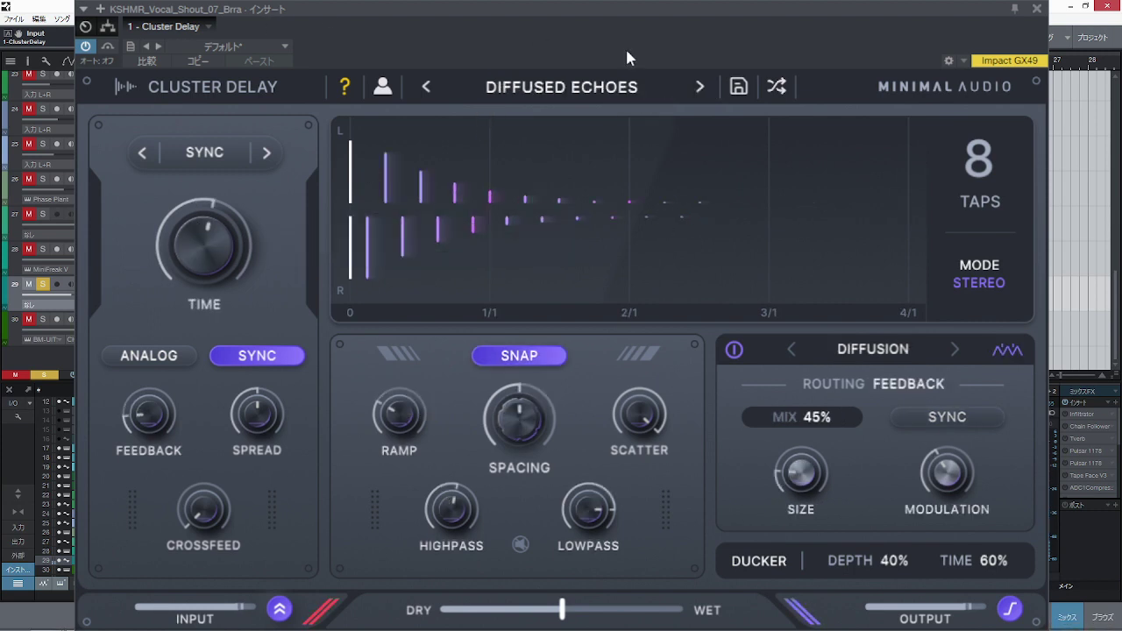
{"action": "left_click", "coordinate": [701, 87]}
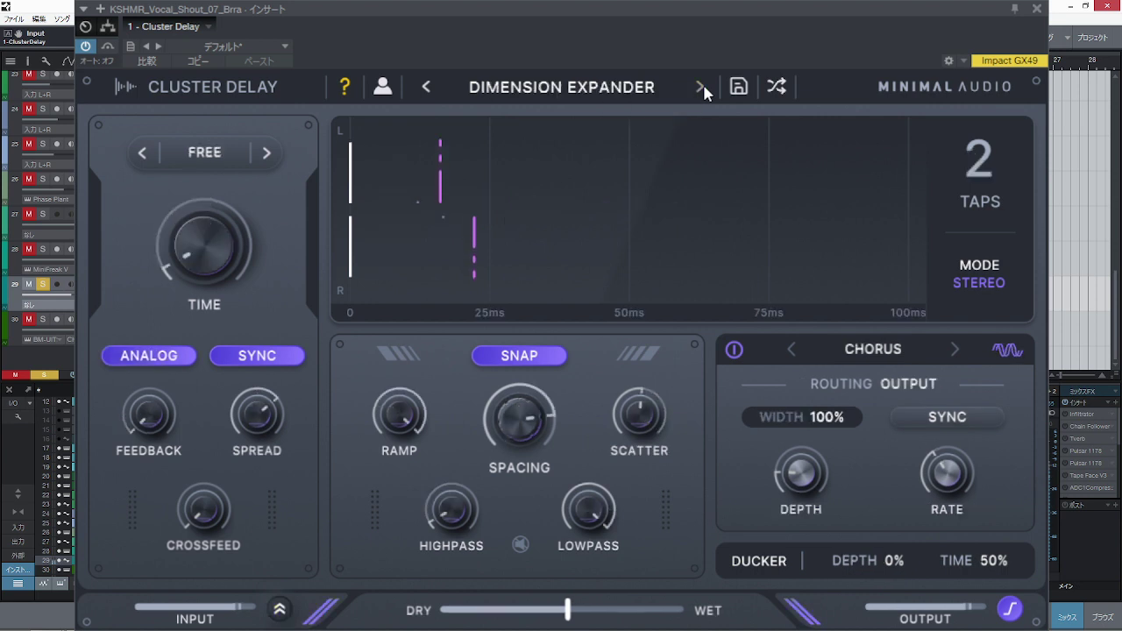
{"action": "left_click", "coordinate": [702, 89]}
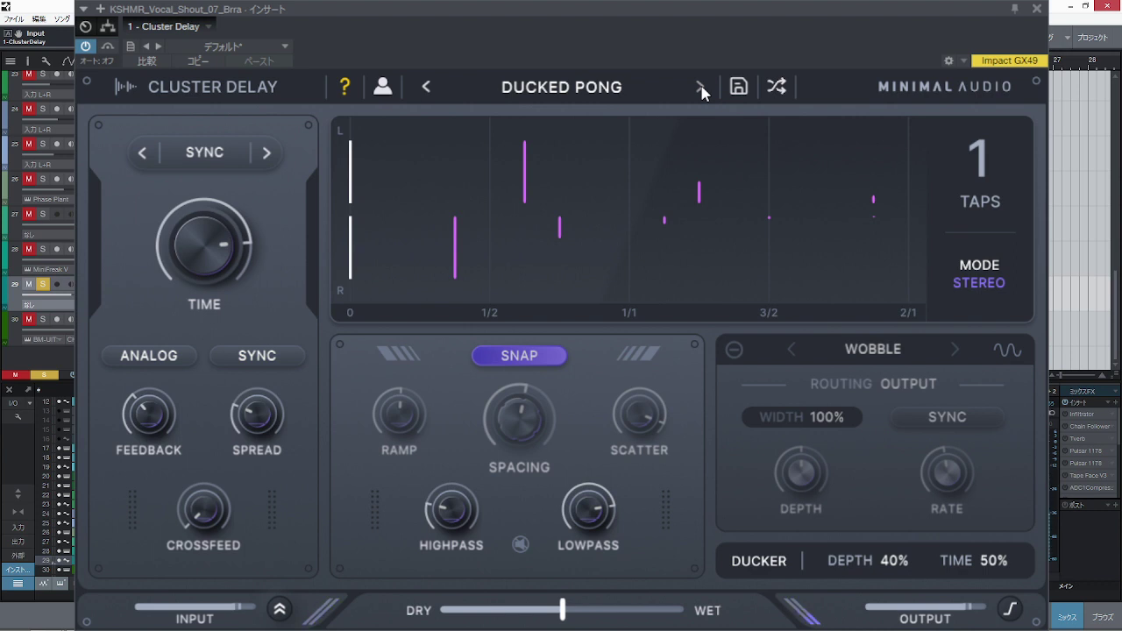
{"action": "left_click", "coordinate": [701, 87]}
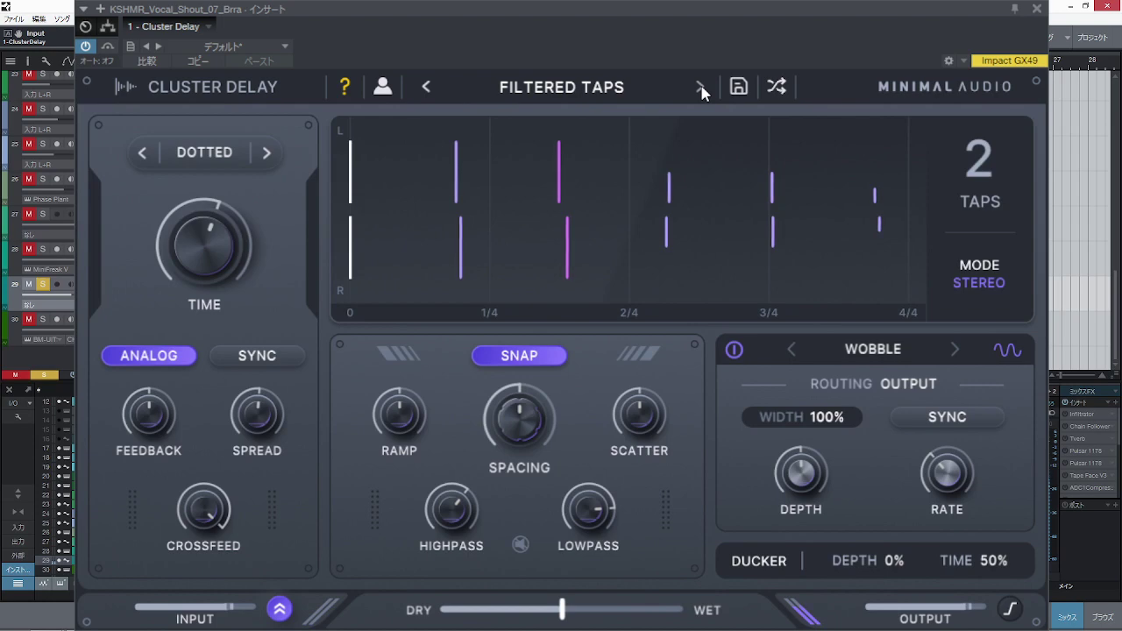
{"action": "left_click", "coordinate": [701, 87]}
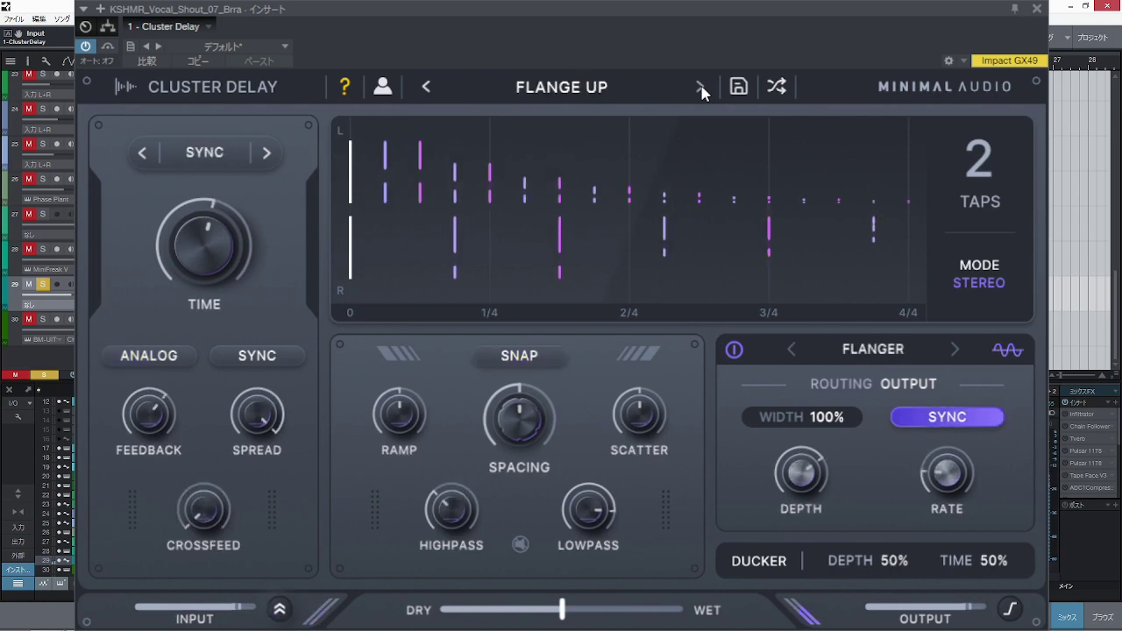
{"action": "left_click", "coordinate": [701, 87]}
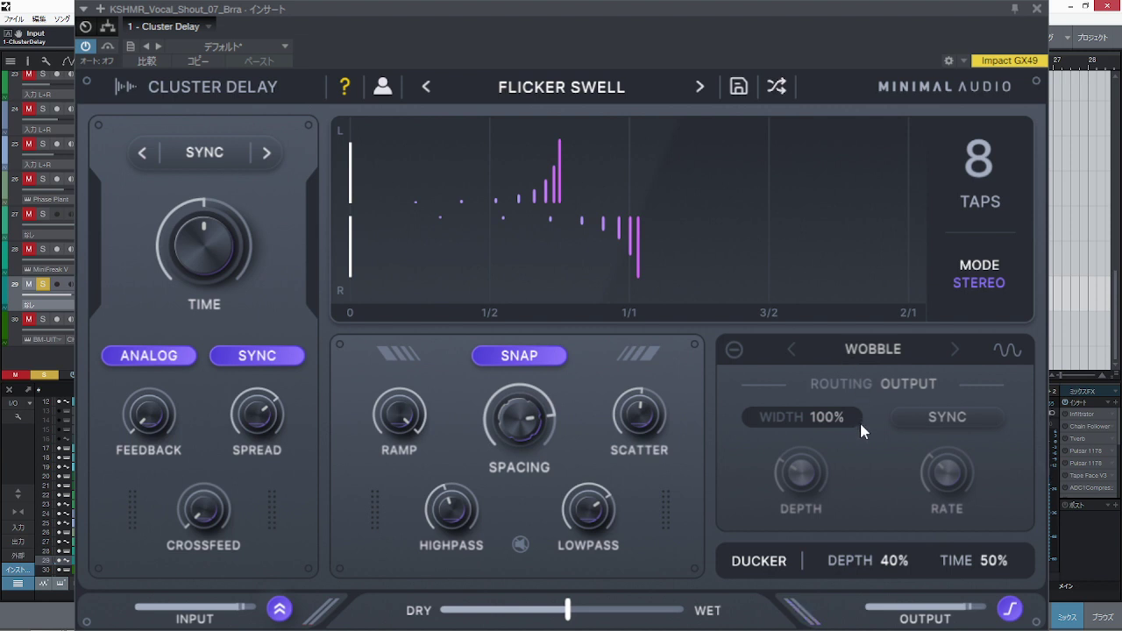
Continue auditioning the delay presets in order from Flurries through Wide Warble.
{"action": "left_click", "coordinate": [699, 87]}
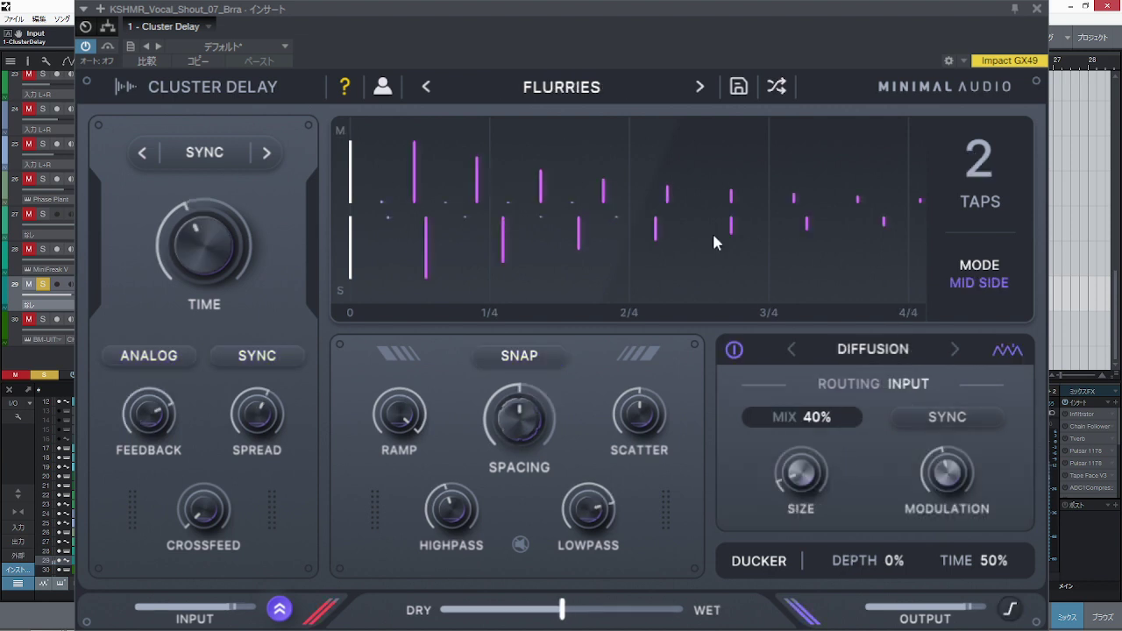
{"action": "left_click", "coordinate": [699, 87]}
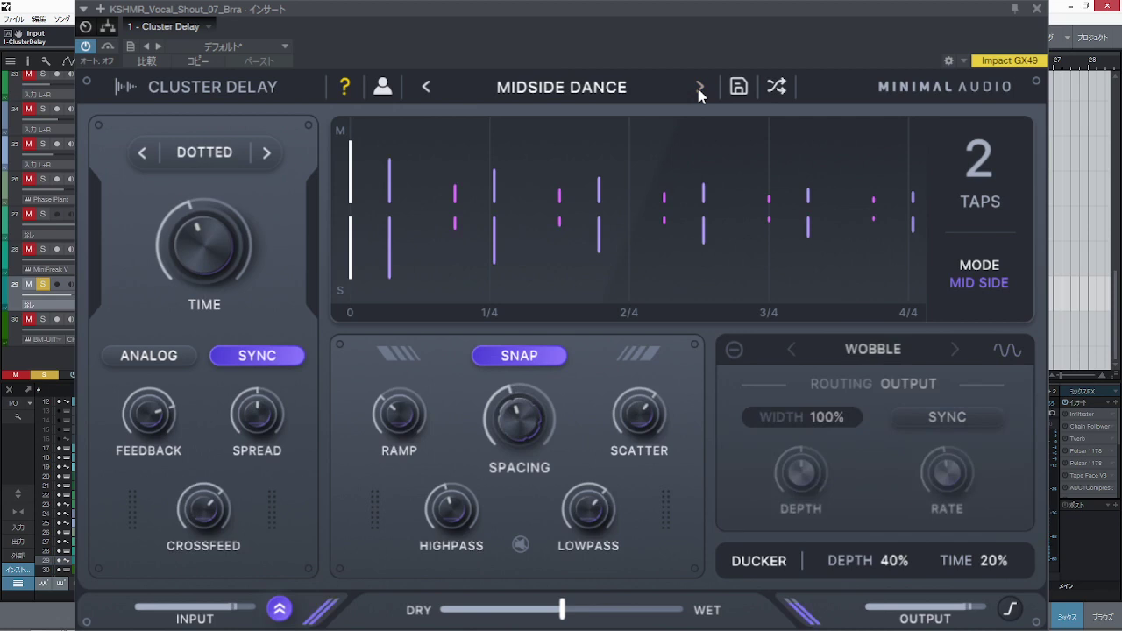
{"action": "left_click", "coordinate": [699, 87]}
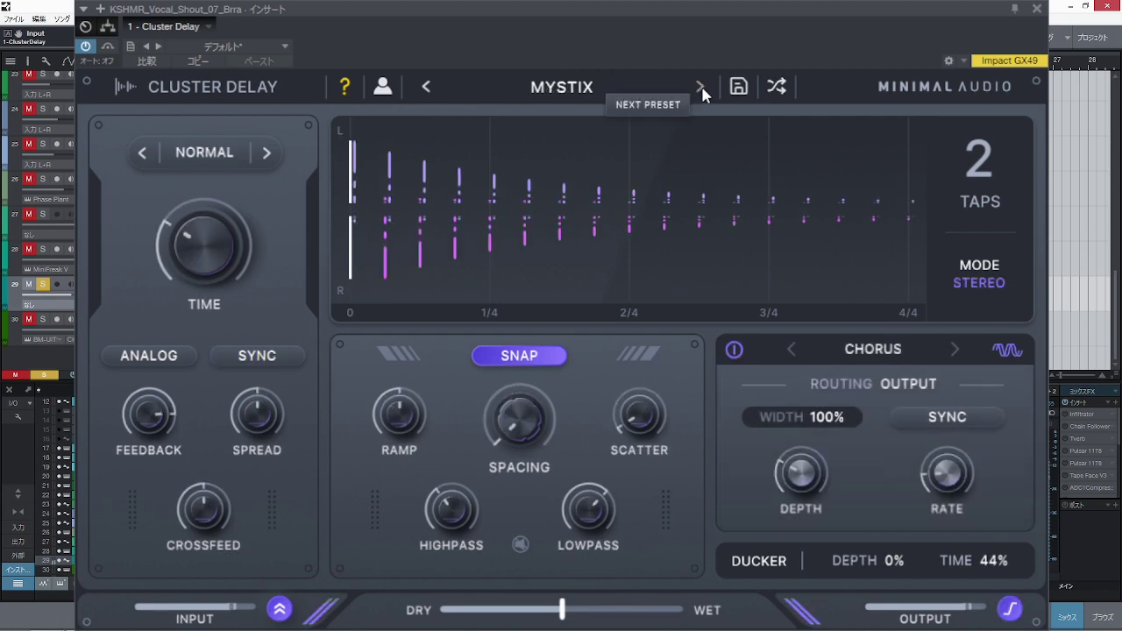
{"action": "left_click", "coordinate": [700, 88]}
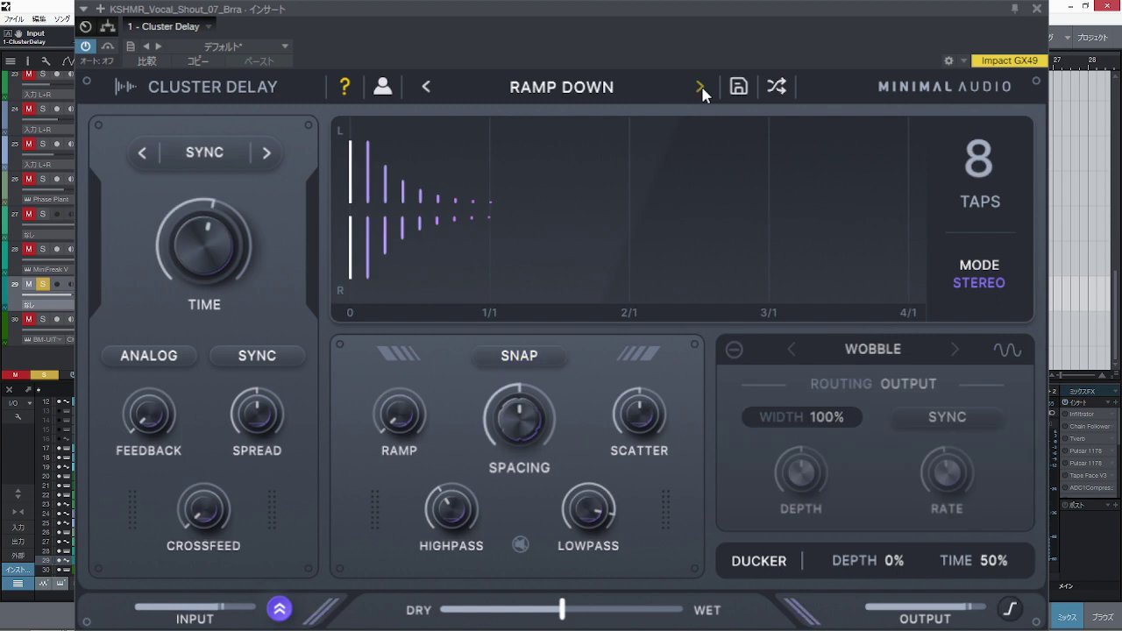
{"action": "left_click", "coordinate": [701, 88]}
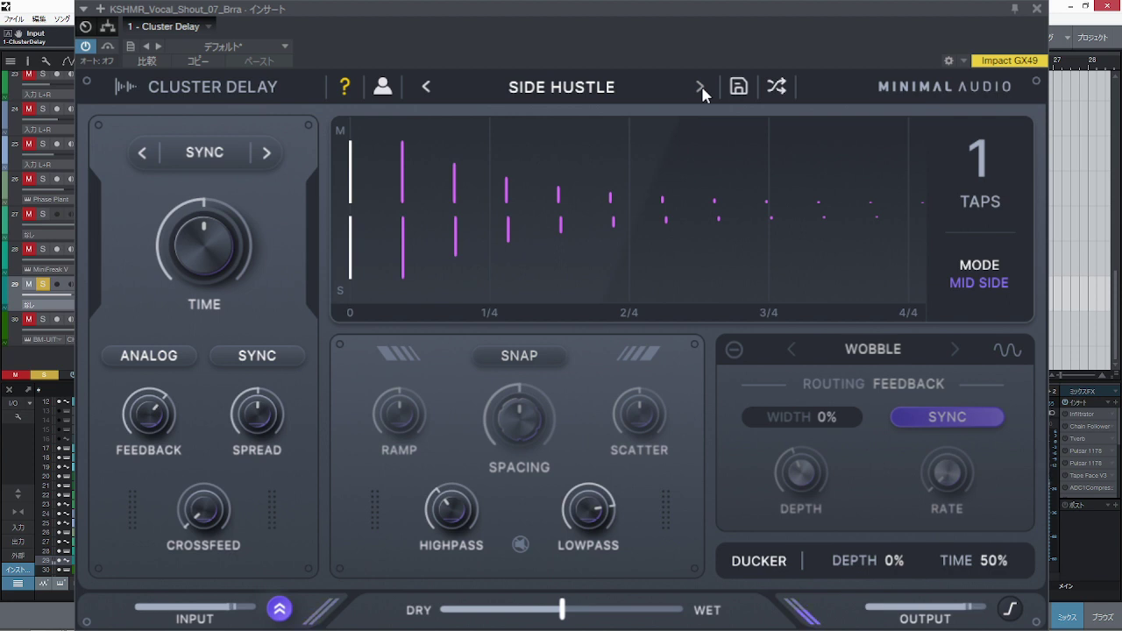
{"action": "left_click", "coordinate": [700, 88]}
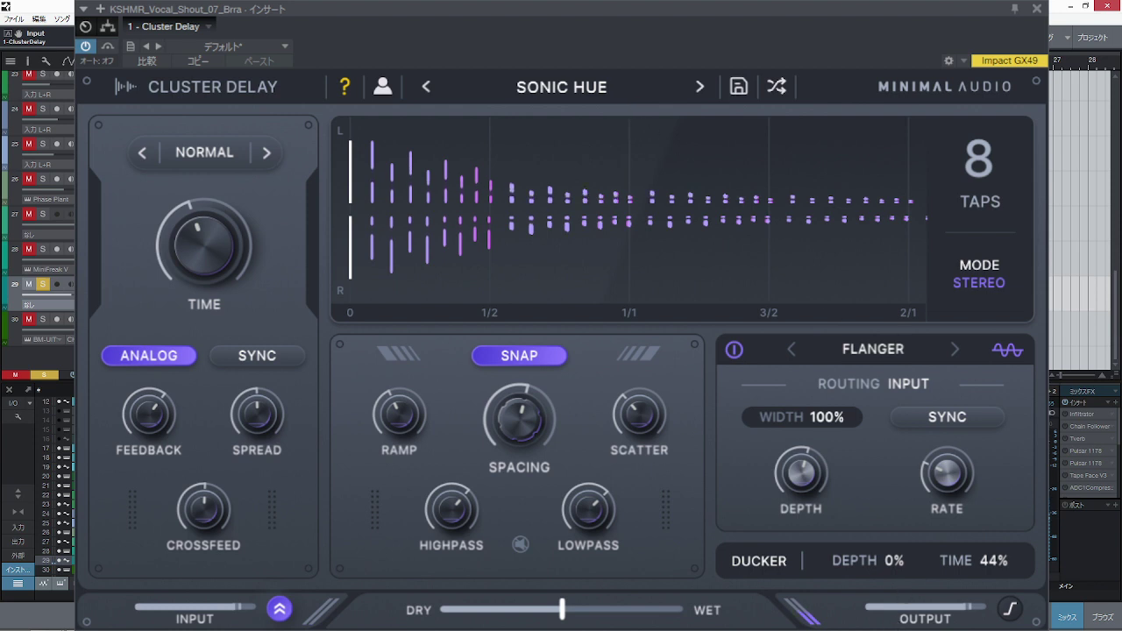
{"action": "left_click", "coordinate": [701, 88]}
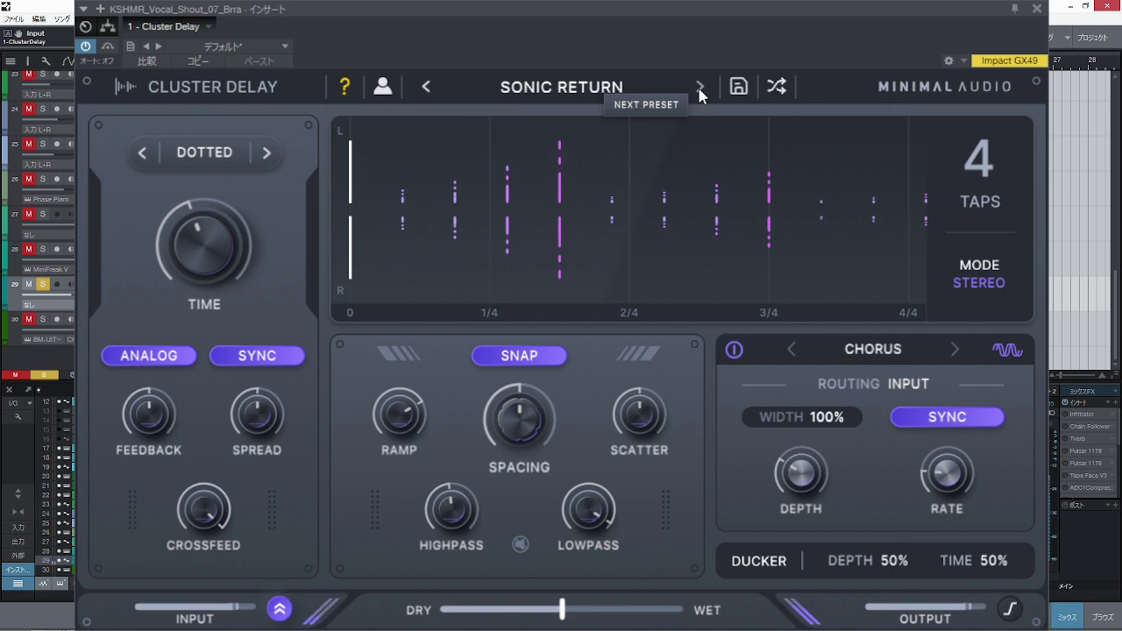
{"action": "left_click", "coordinate": [701, 88]}
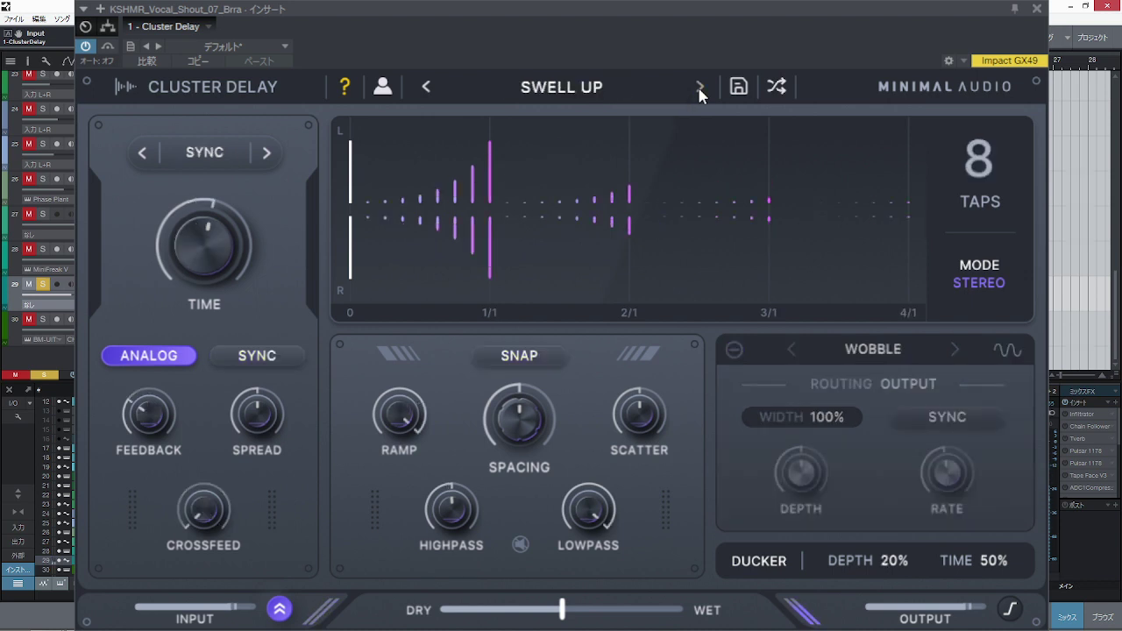
{"action": "left_click", "coordinate": [701, 88]}
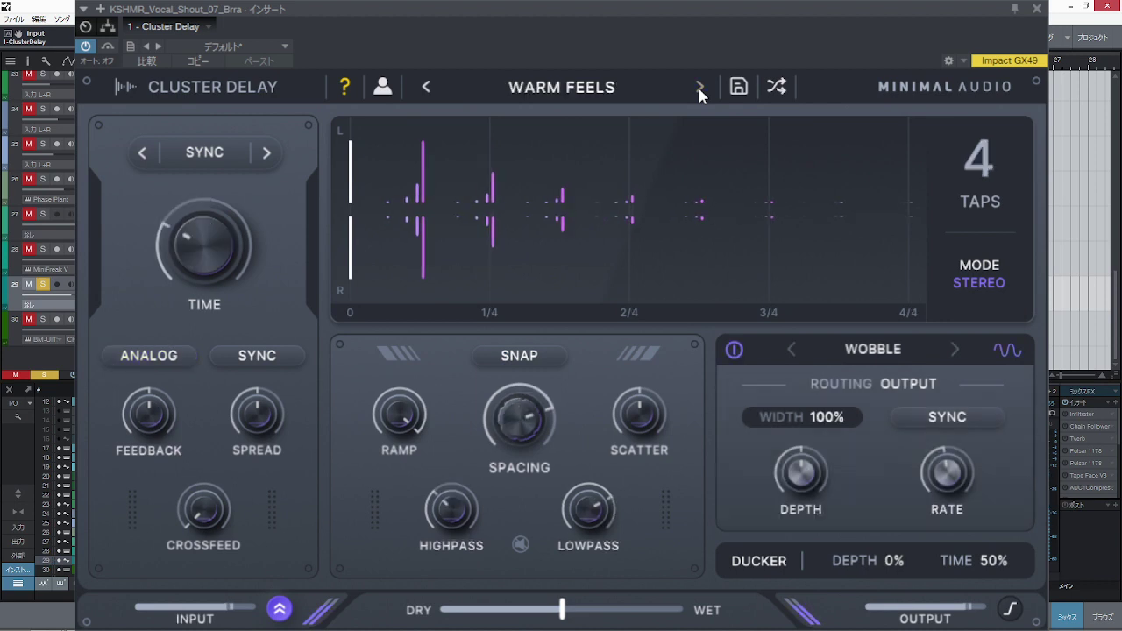
{"action": "left_click", "coordinate": [700, 88]}
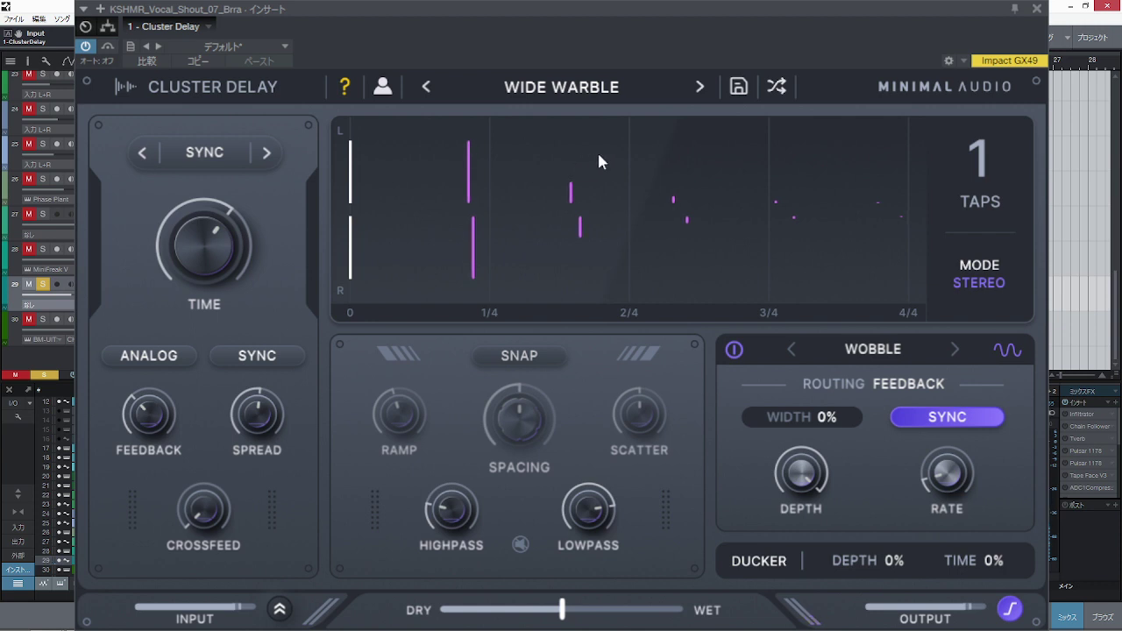
Audition the following group of presets in order, from Chatterbox through Jungle Swell.
{"action": "left_click", "coordinate": [699, 91]}
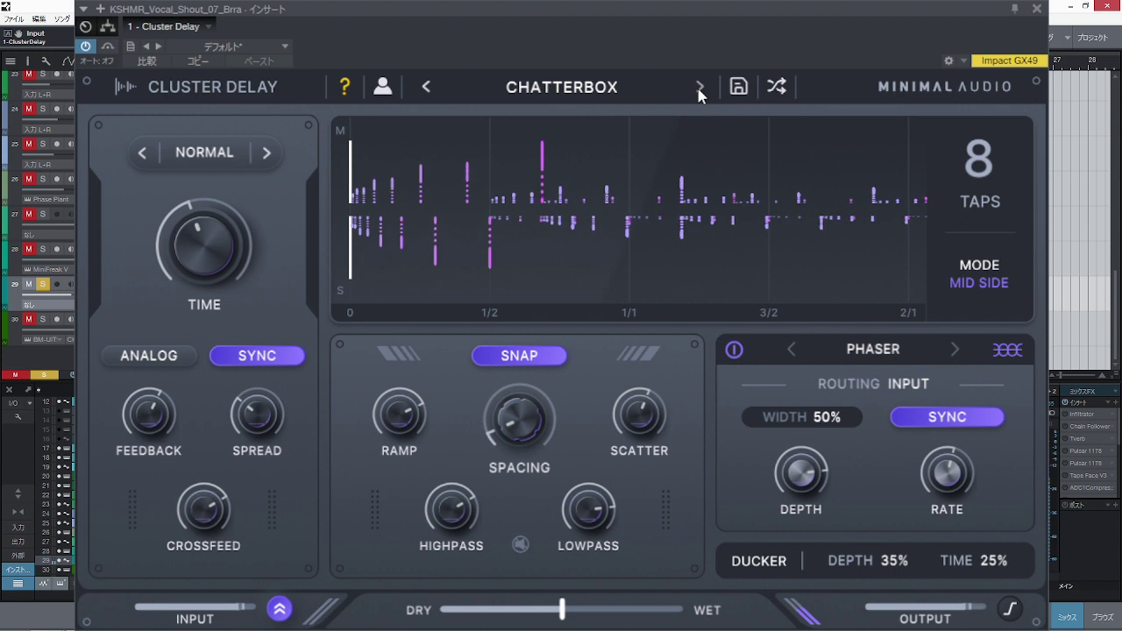
{"action": "left_click", "coordinate": [699, 87]}
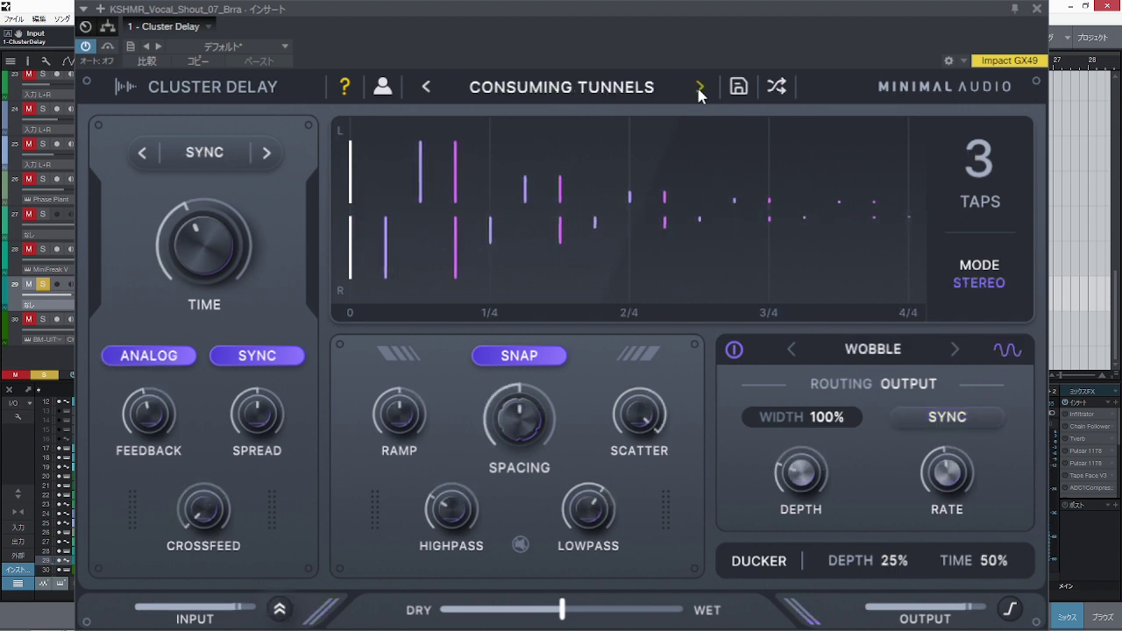
{"action": "left_click", "coordinate": [699, 88]}
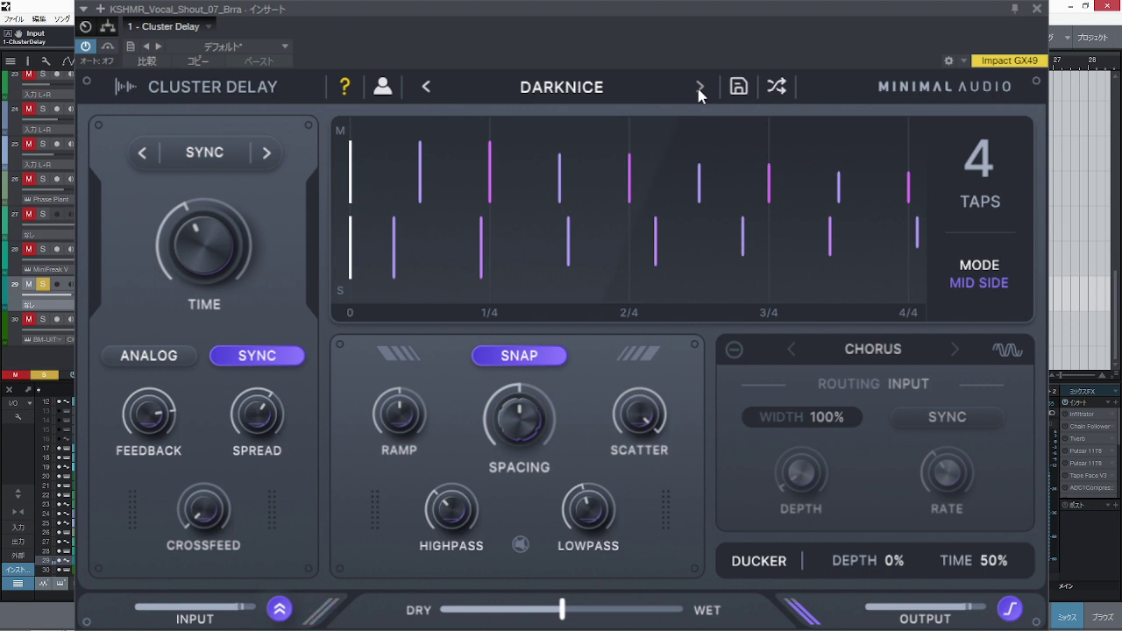
{"action": "left_click", "coordinate": [700, 88]}
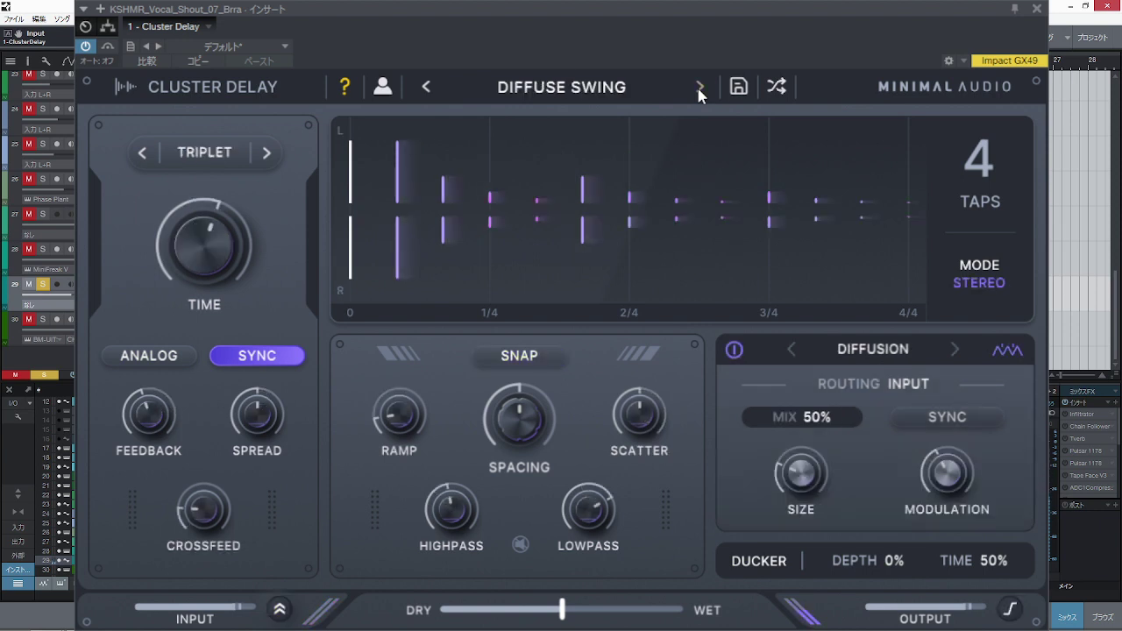
{"action": "left_click", "coordinate": [700, 87]}
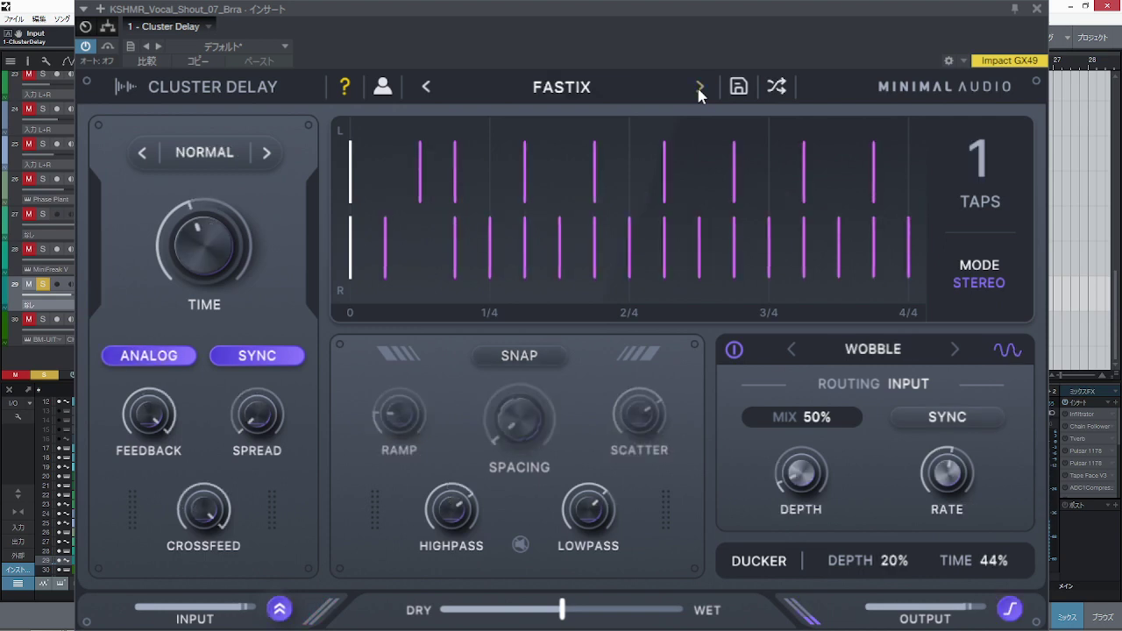
{"action": "left_click", "coordinate": [699, 87]}
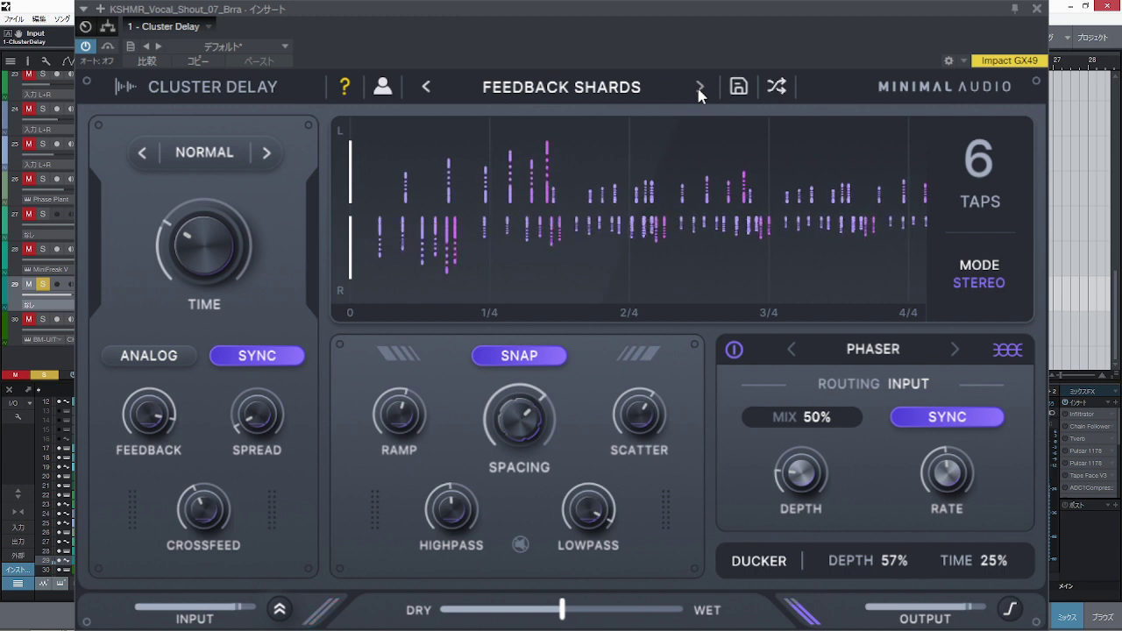
{"action": "left_click", "coordinate": [699, 87]}
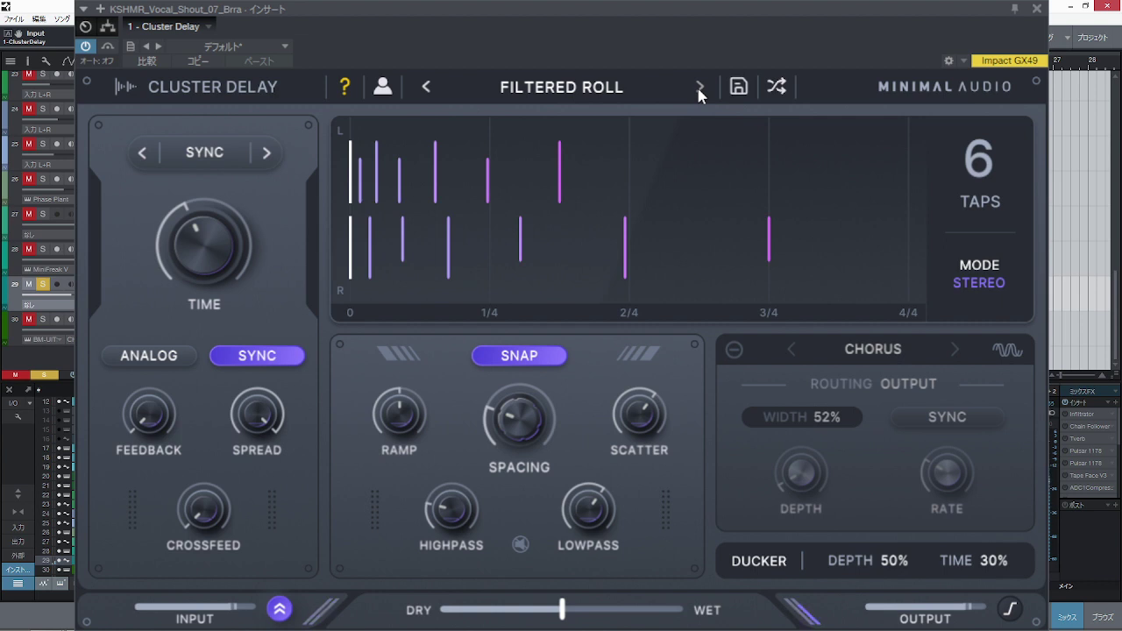
{"action": "left_click", "coordinate": [699, 88]}
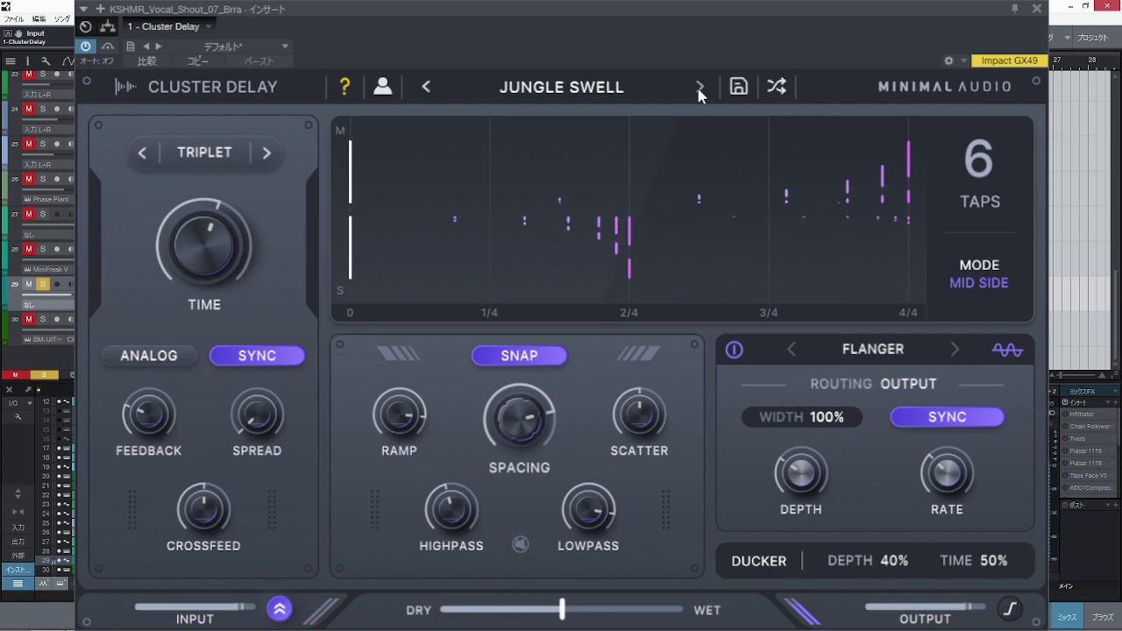
Step through the presets from Metallic Echoes to Thirty Fold, listening to each one.
{"action": "left_click", "coordinate": [699, 88]}
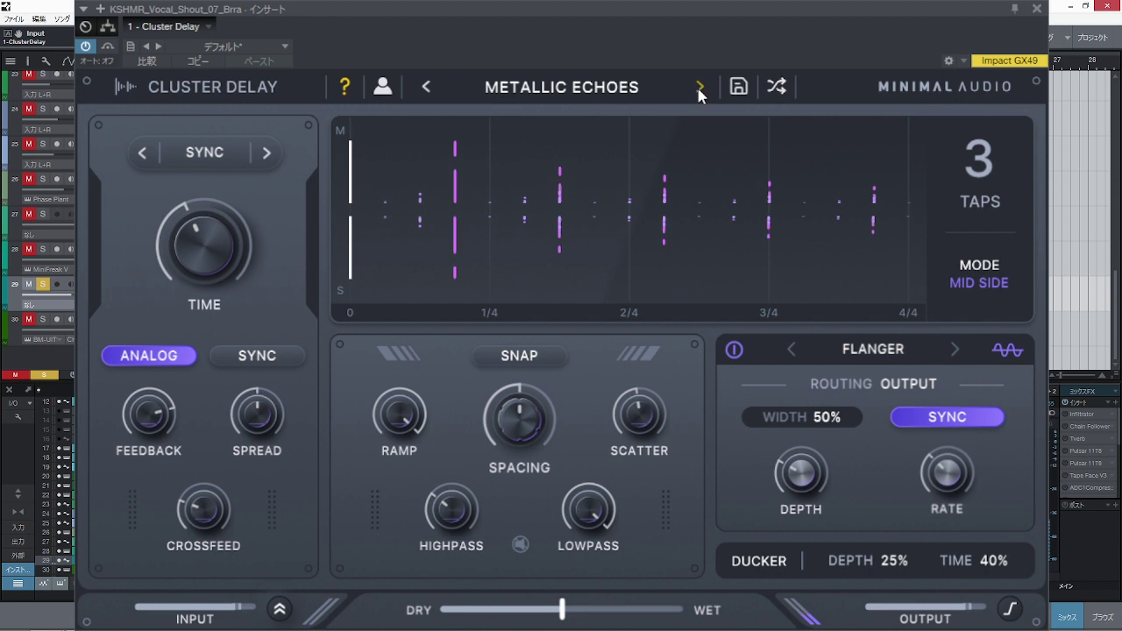
{"action": "left_click", "coordinate": [700, 88]}
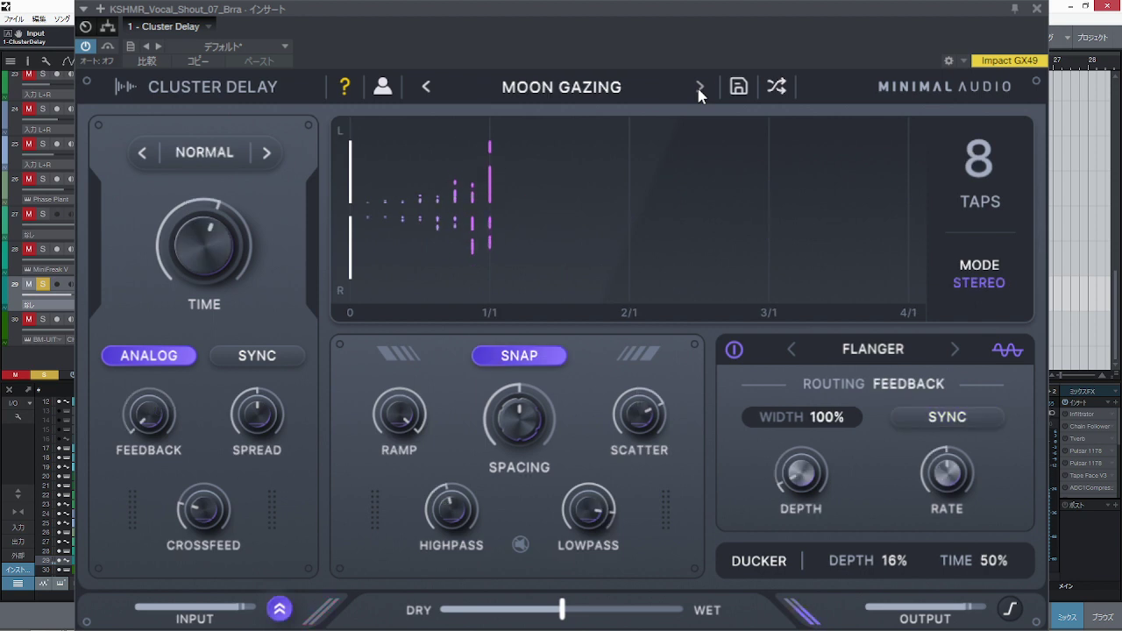
{"action": "left_click", "coordinate": [700, 87]}
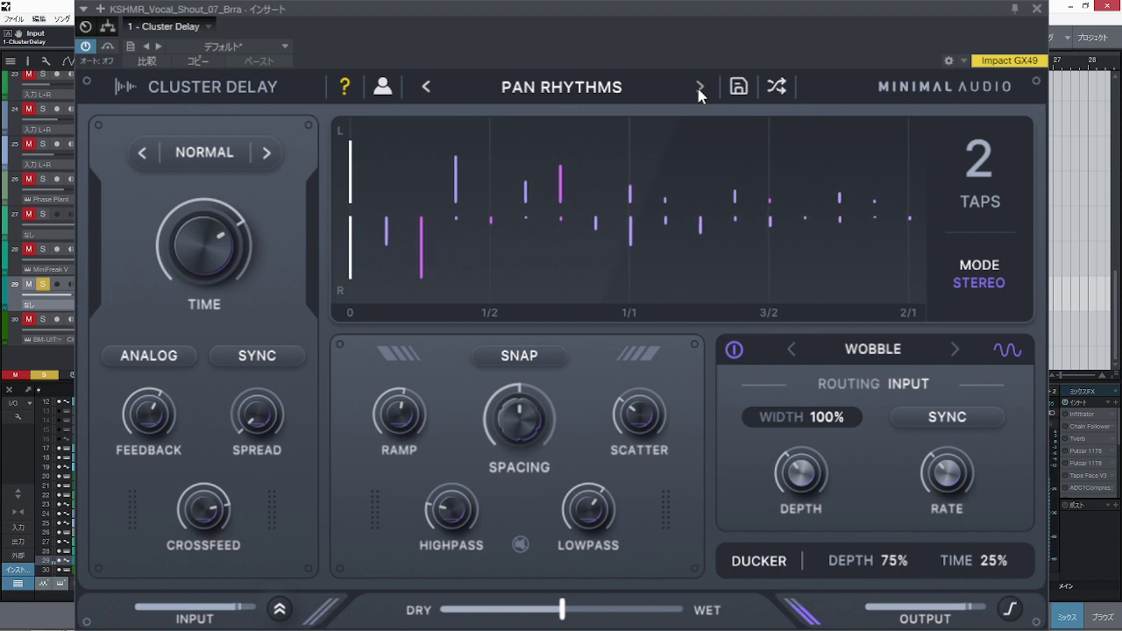
{"action": "left_click", "coordinate": [699, 87]}
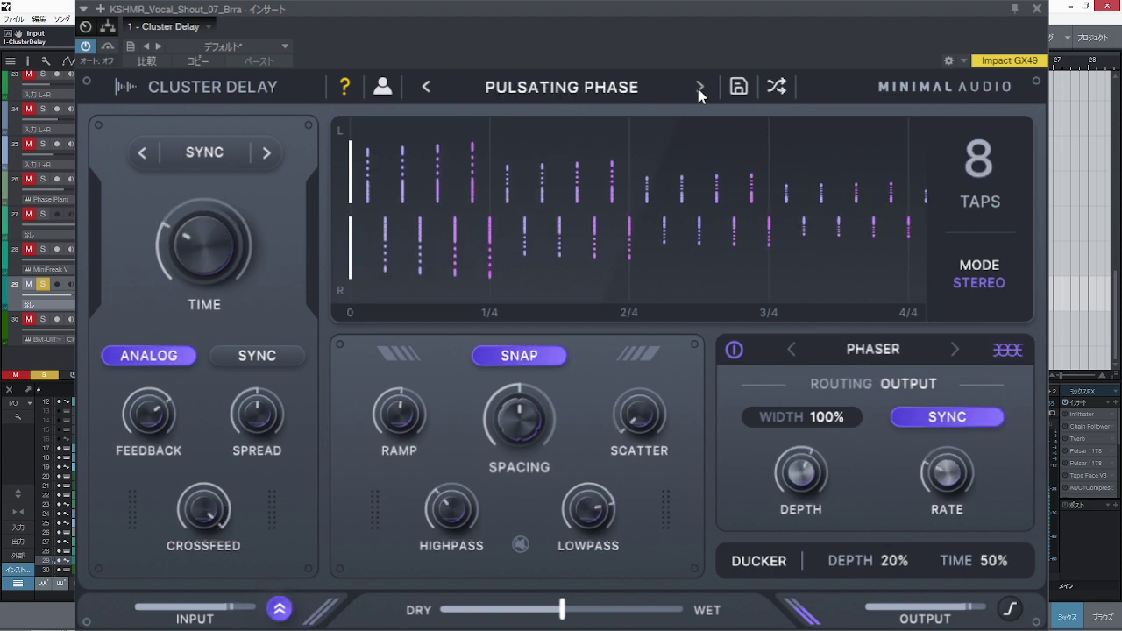
{"action": "left_click", "coordinate": [699, 88]}
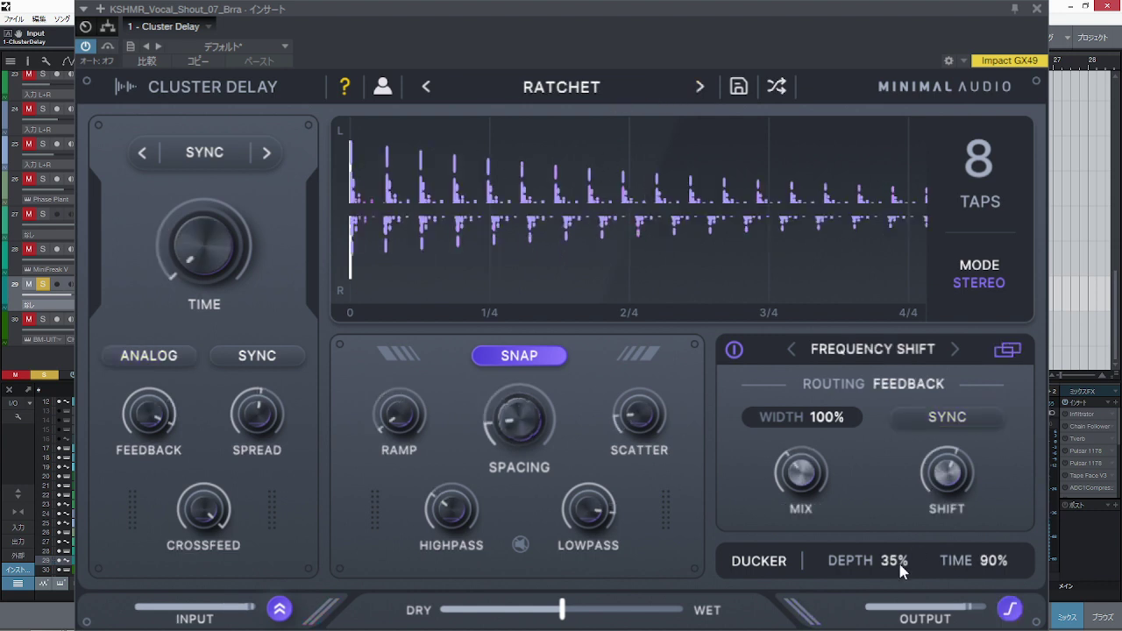
{"action": "left_click", "coordinate": [699, 88]}
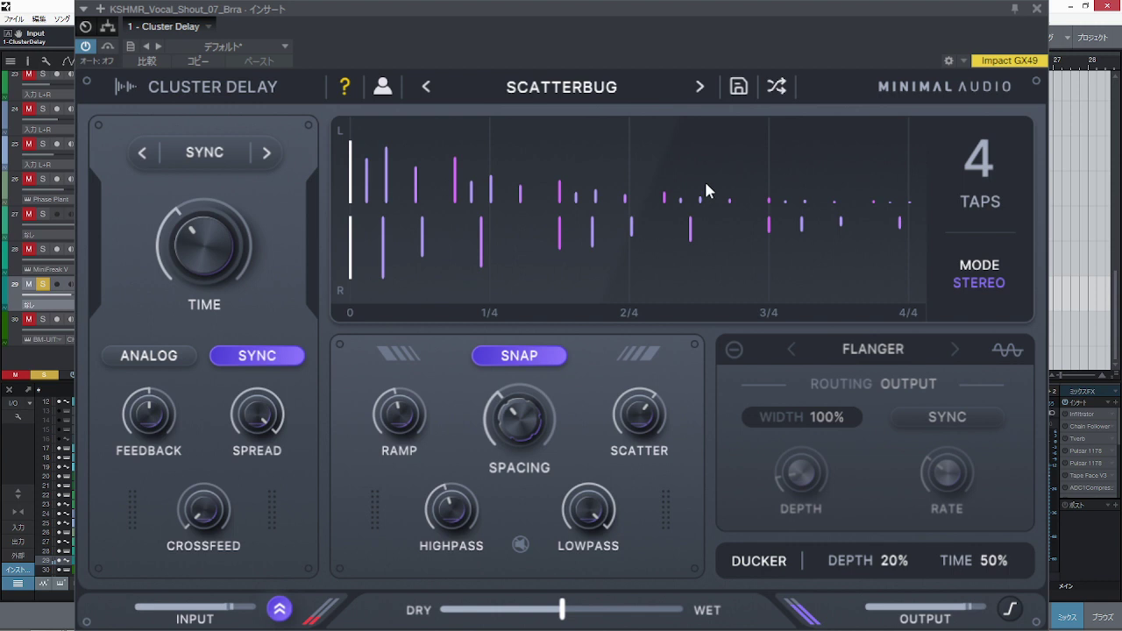
{"action": "left_click", "coordinate": [700, 87]}
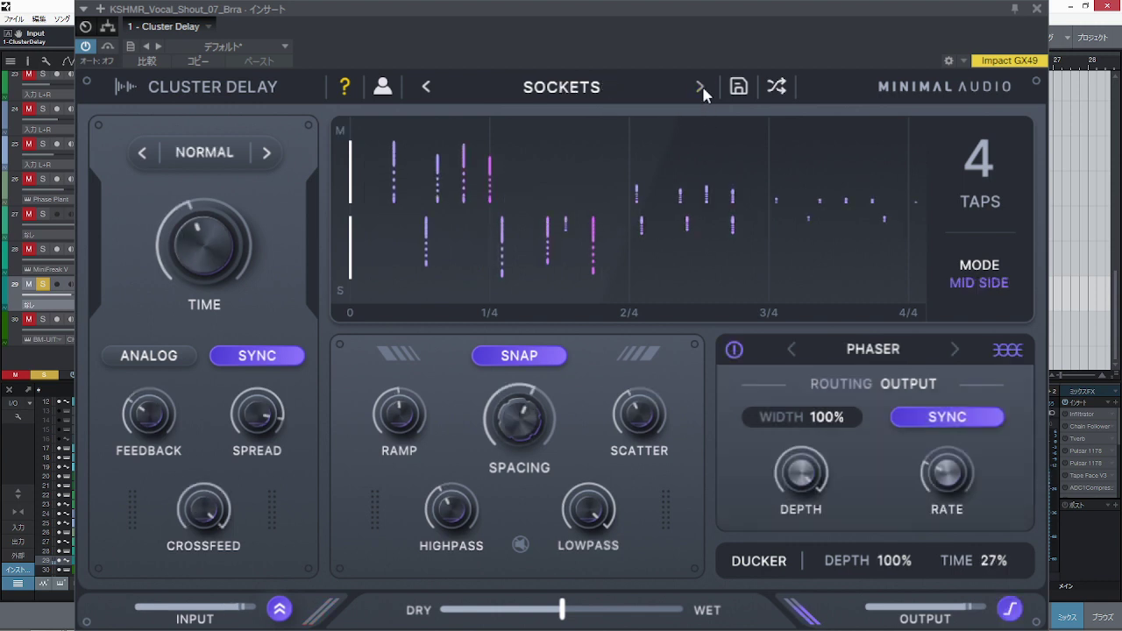
{"action": "left_click", "coordinate": [700, 87]}
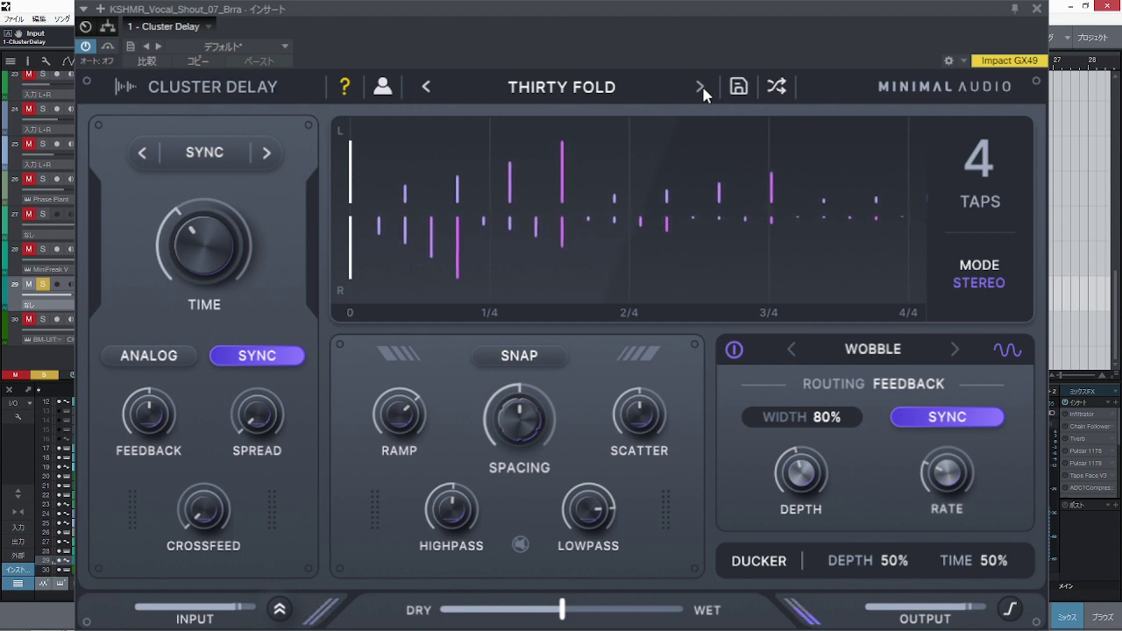
Audition the presets Triple Diffusion, Triple Threat and Twin Bounce in order.
{"action": "left_click", "coordinate": [700, 87]}
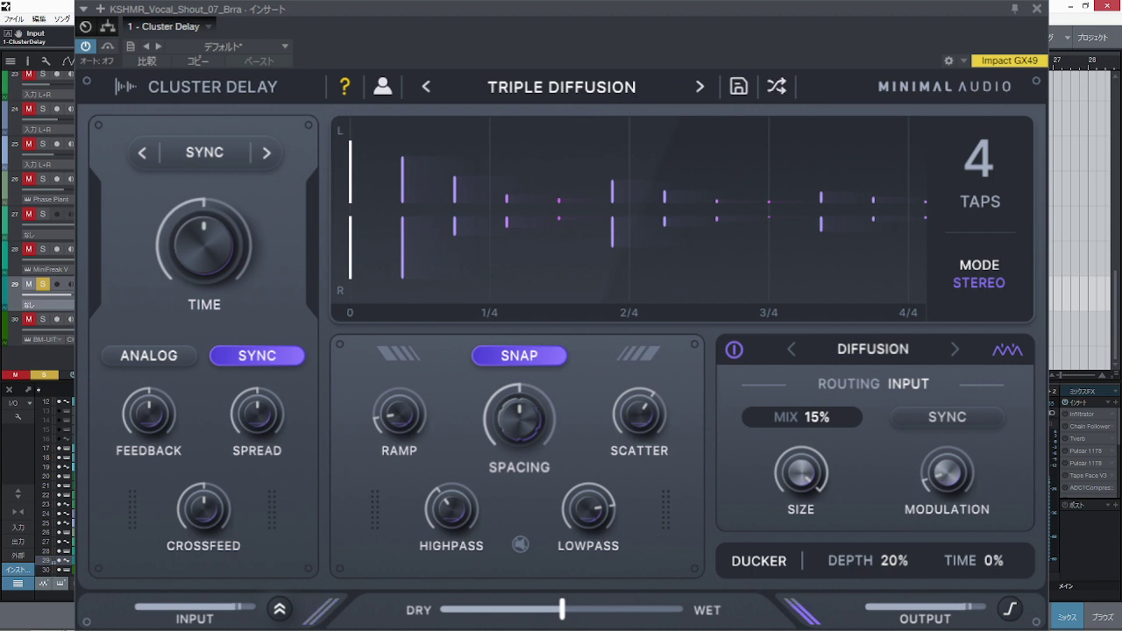
{"action": "left_click", "coordinate": [700, 87]}
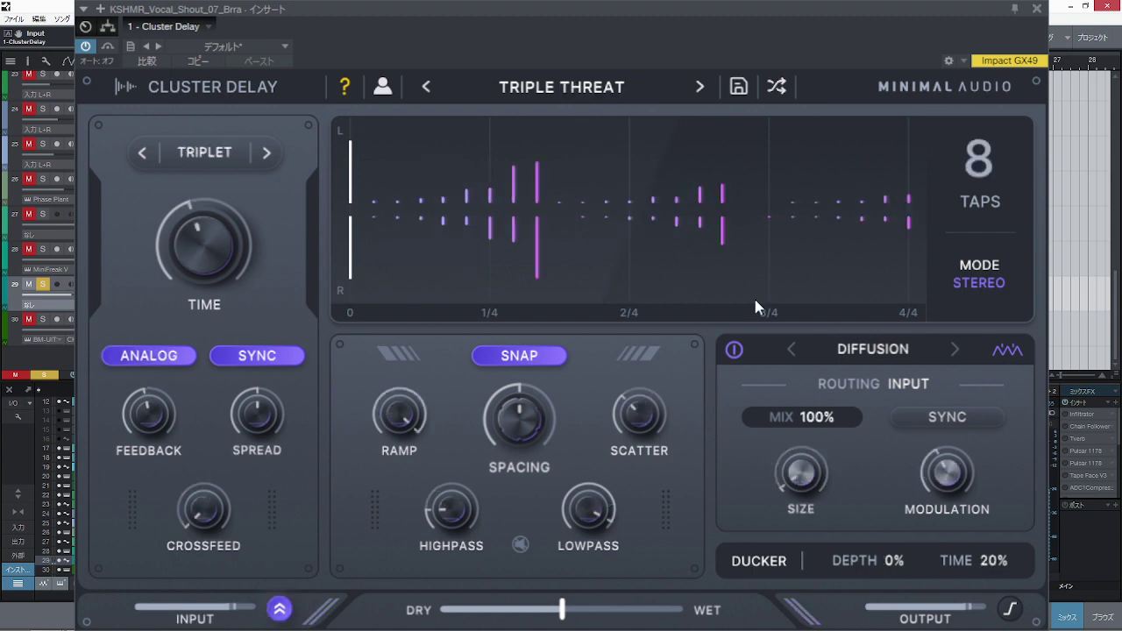
{"action": "left_click", "coordinate": [699, 92]}
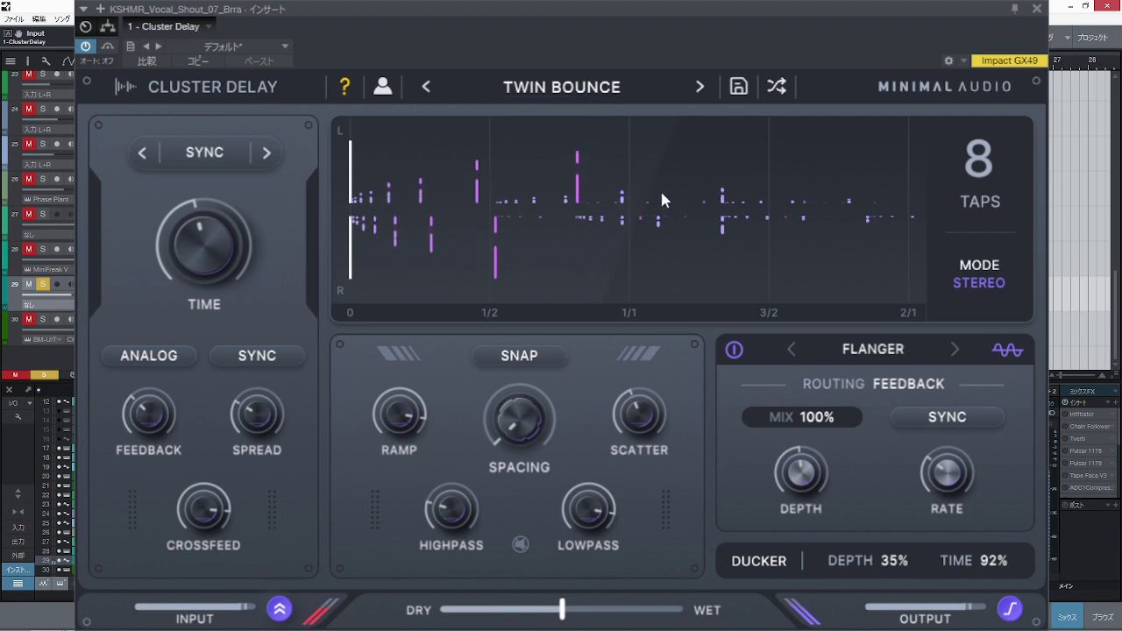
Step through the next group of presets from Cluster Crystals to Memories Faded, listening to each one.
{"action": "key", "text": "Right"}
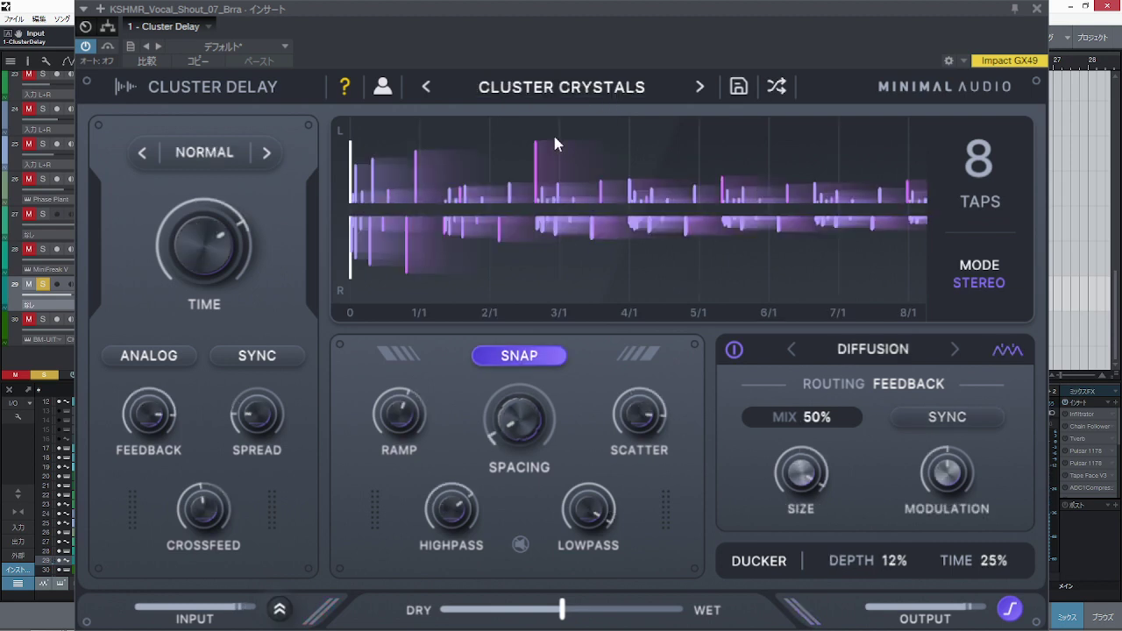
{"action": "left_click", "coordinate": [700, 88]}
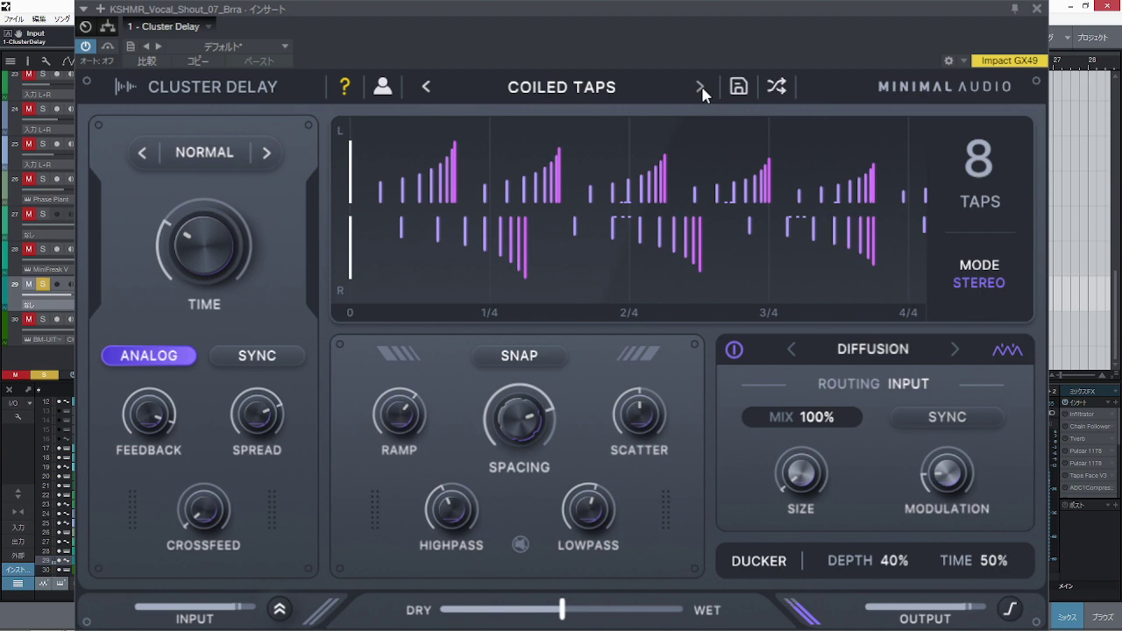
{"action": "left_click", "coordinate": [700, 88]}
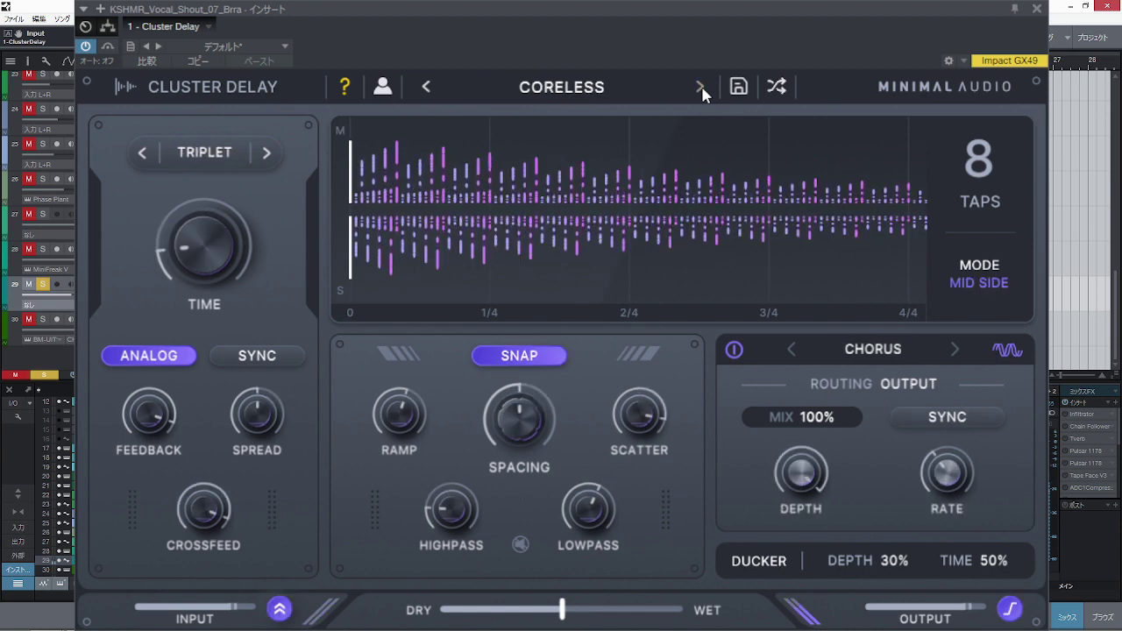
{"action": "left_click", "coordinate": [701, 88]}
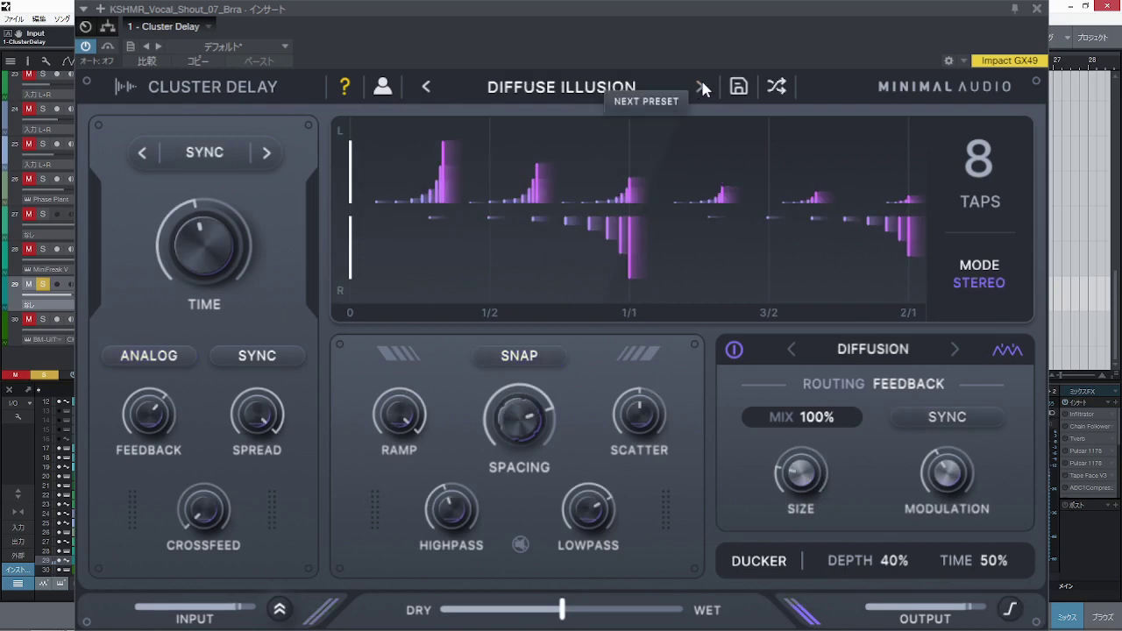
{"action": "left_click", "coordinate": [702, 88]}
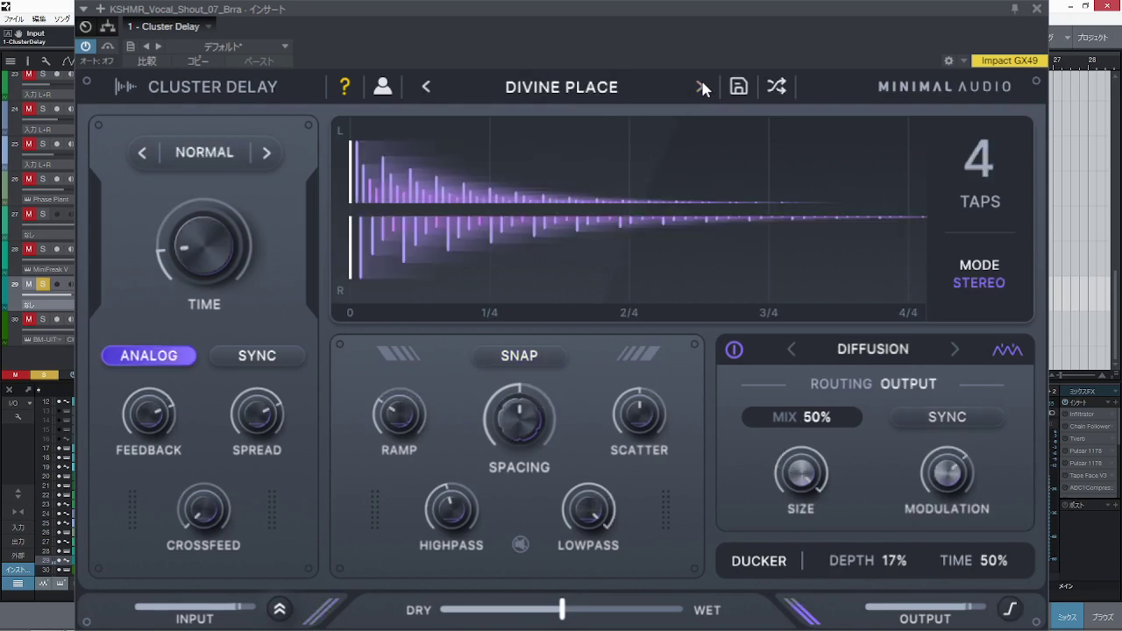
{"action": "left_click", "coordinate": [702, 88]}
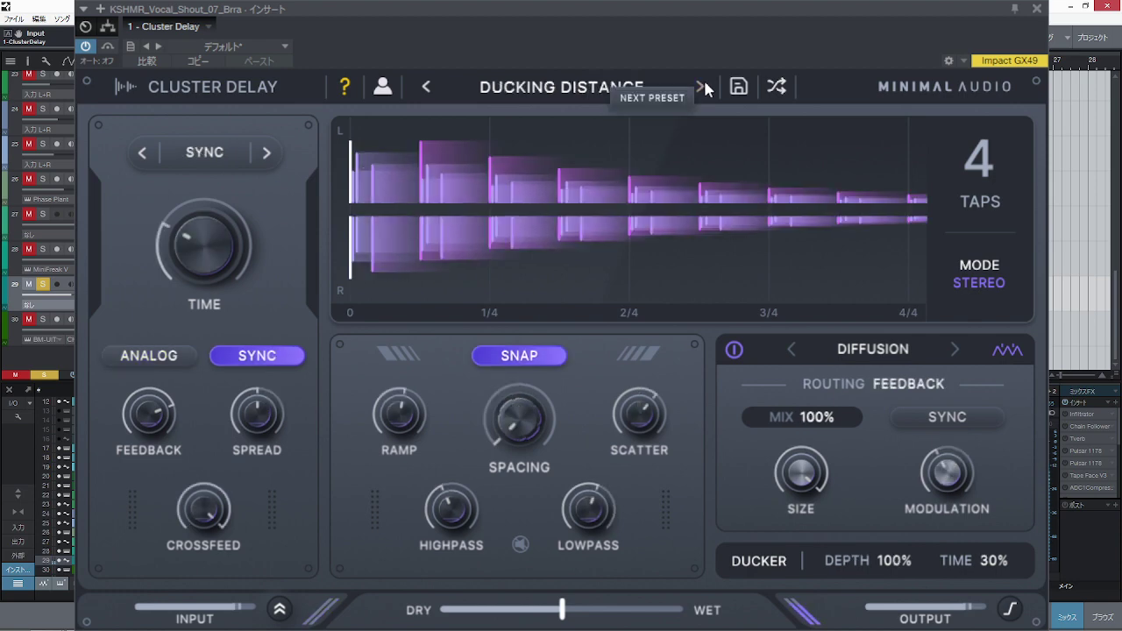
{"action": "left_click", "coordinate": [702, 87]}
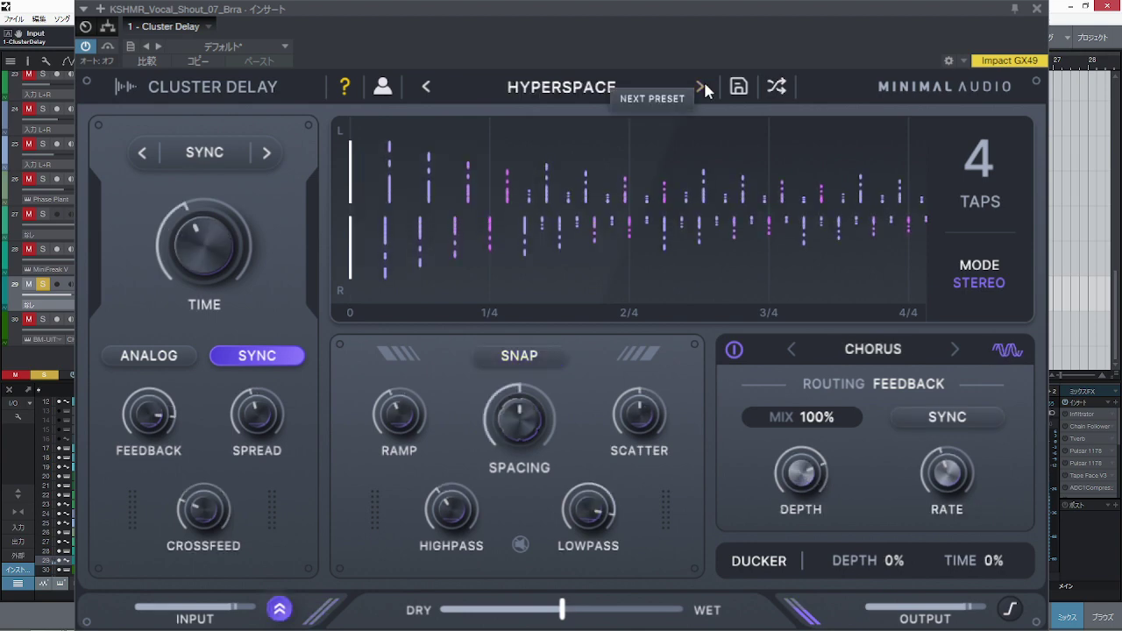
{"action": "left_click", "coordinate": [702, 87]}
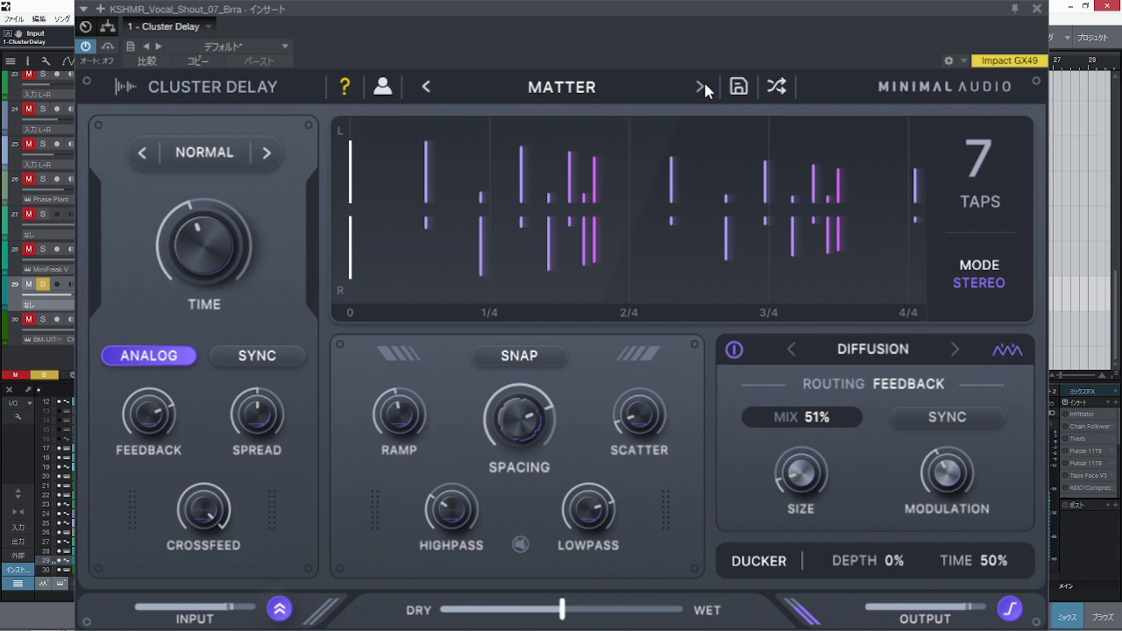
{"action": "left_click", "coordinate": [702, 88]}
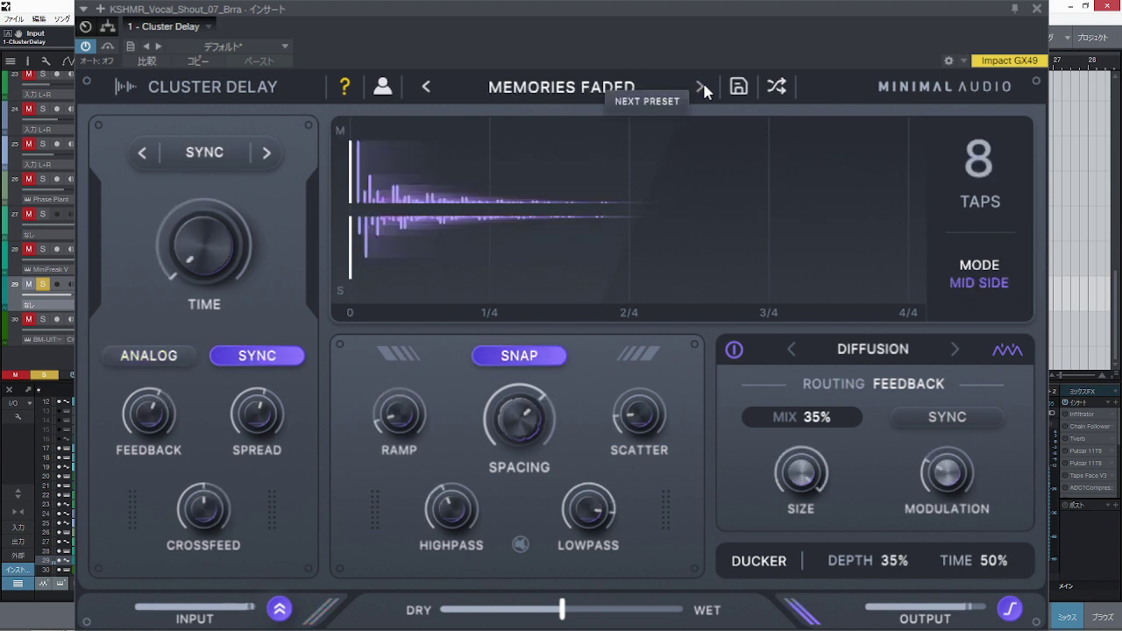
Continue auditioning the presets one after another from Mirage through Tap Ambience.
{"action": "left_click", "coordinate": [700, 88]}
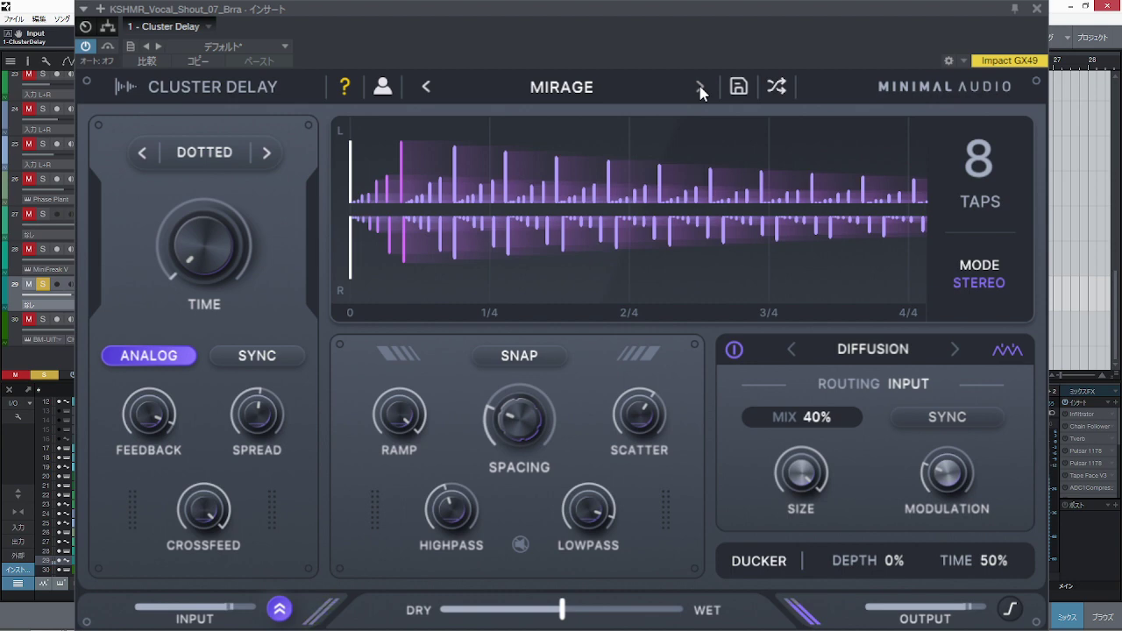
{"action": "left_click", "coordinate": [700, 88]}
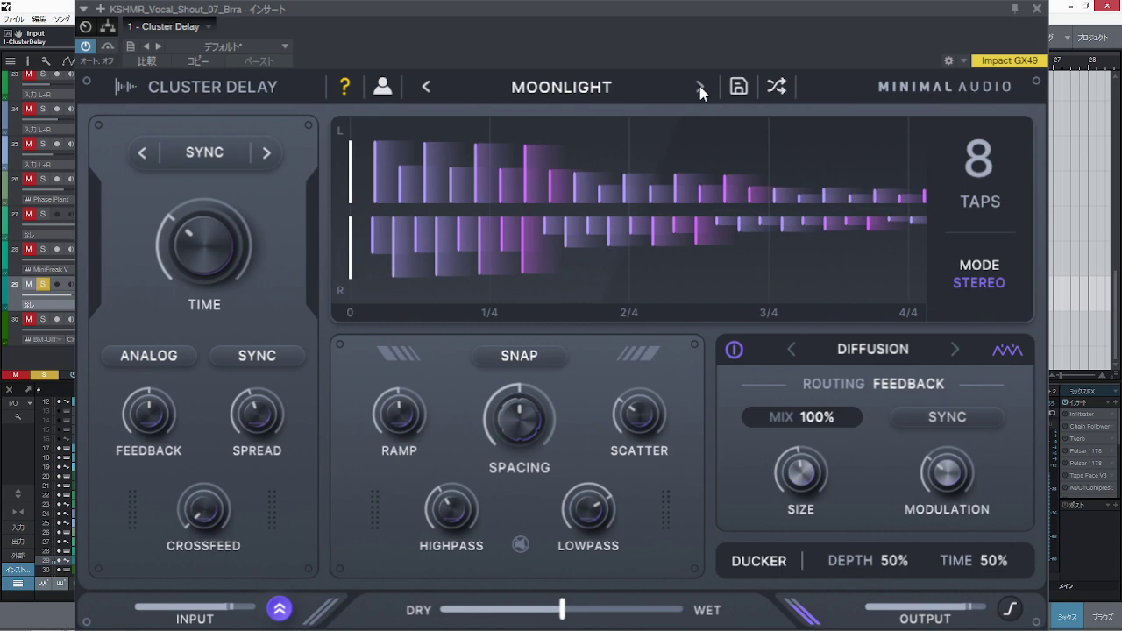
{"action": "left_click", "coordinate": [700, 88]}
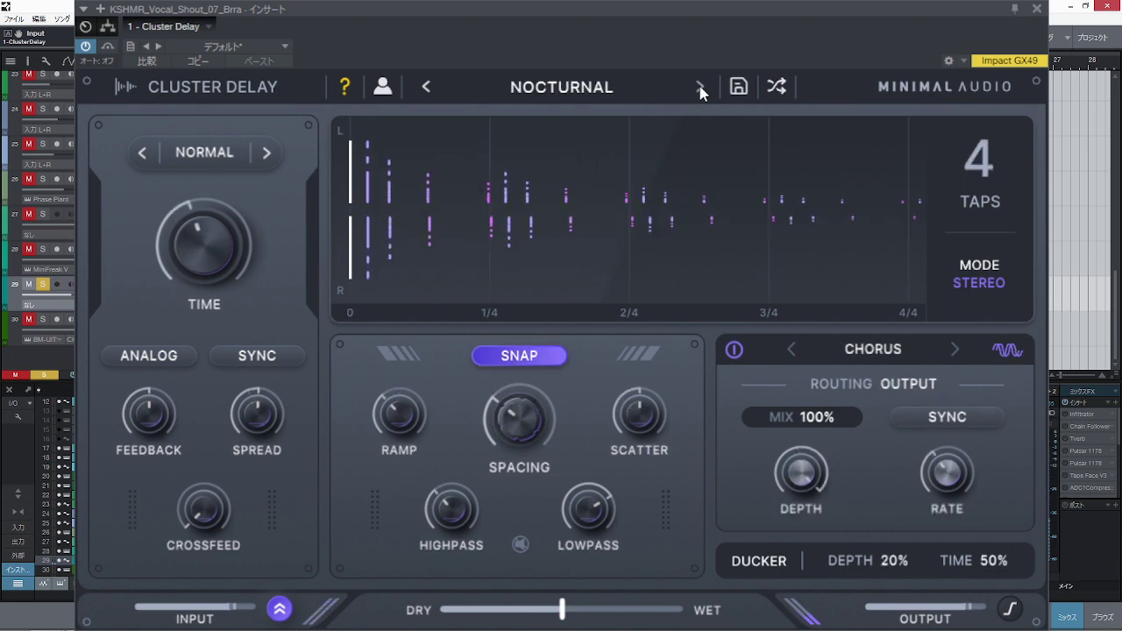
{"action": "left_click", "coordinate": [700, 88]}
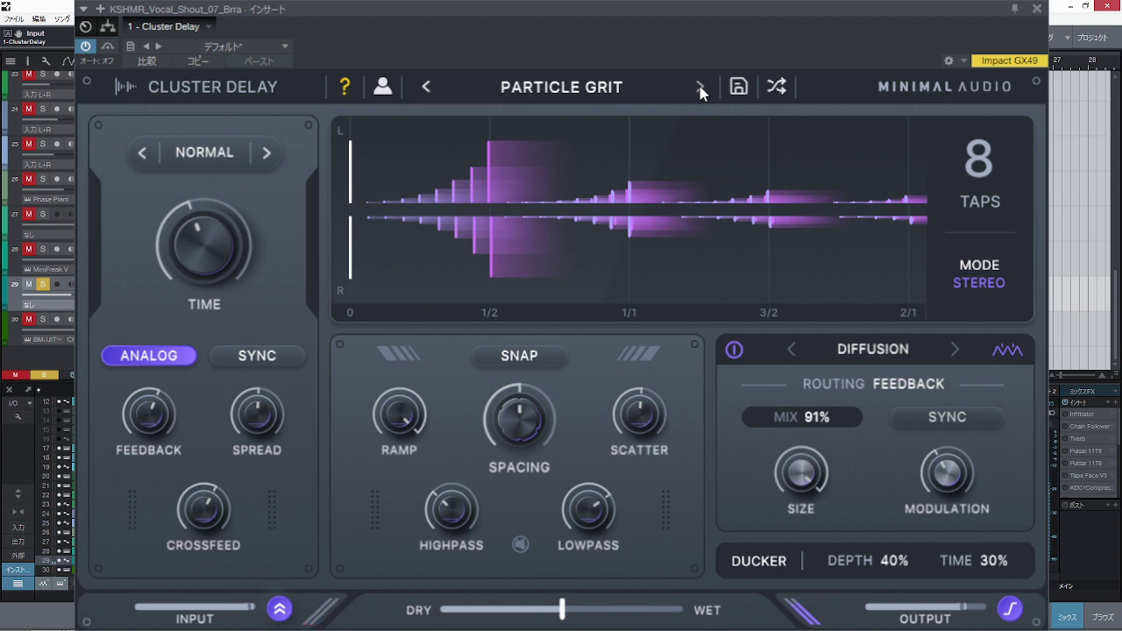
{"action": "left_click", "coordinate": [700, 88]}
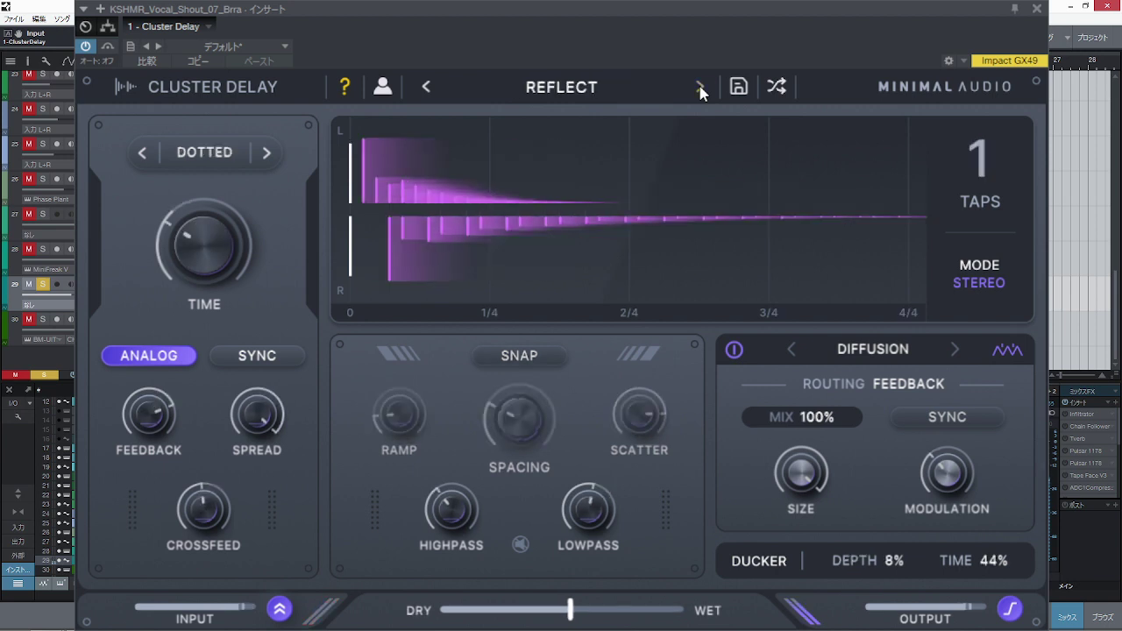
{"action": "left_click", "coordinate": [700, 87]}
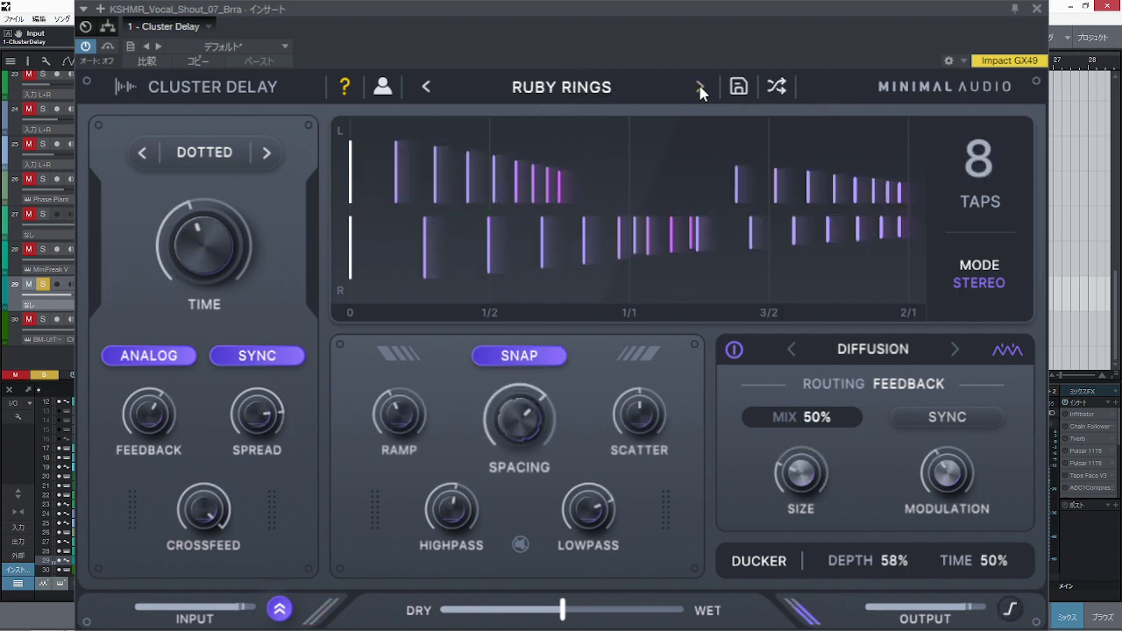
{"action": "left_click", "coordinate": [700, 87]}
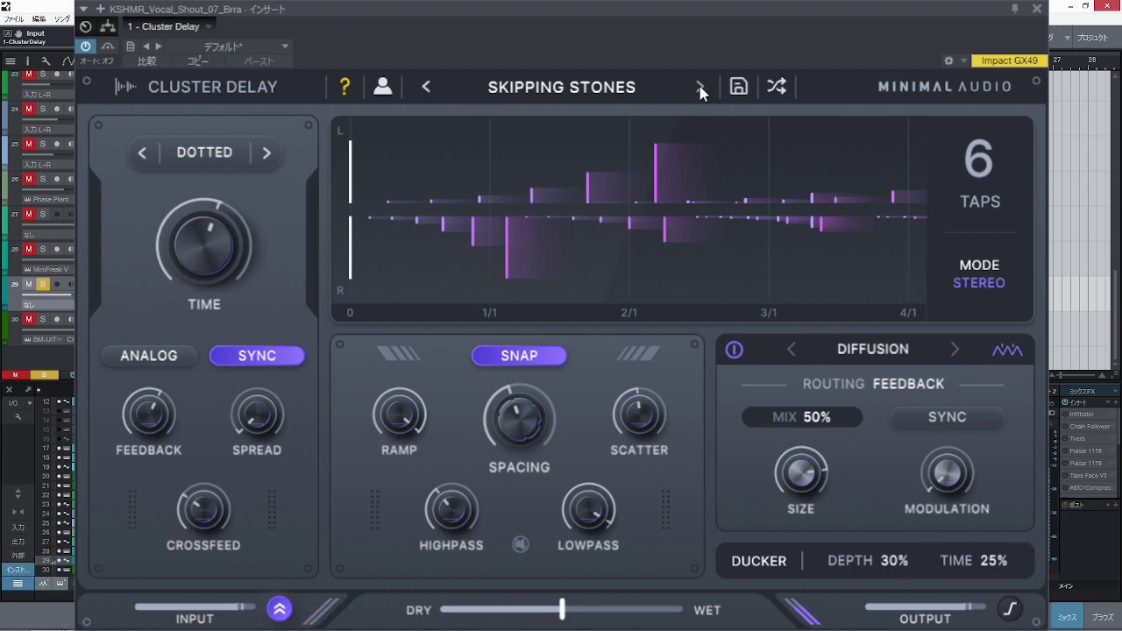
{"action": "left_click", "coordinate": [700, 88]}
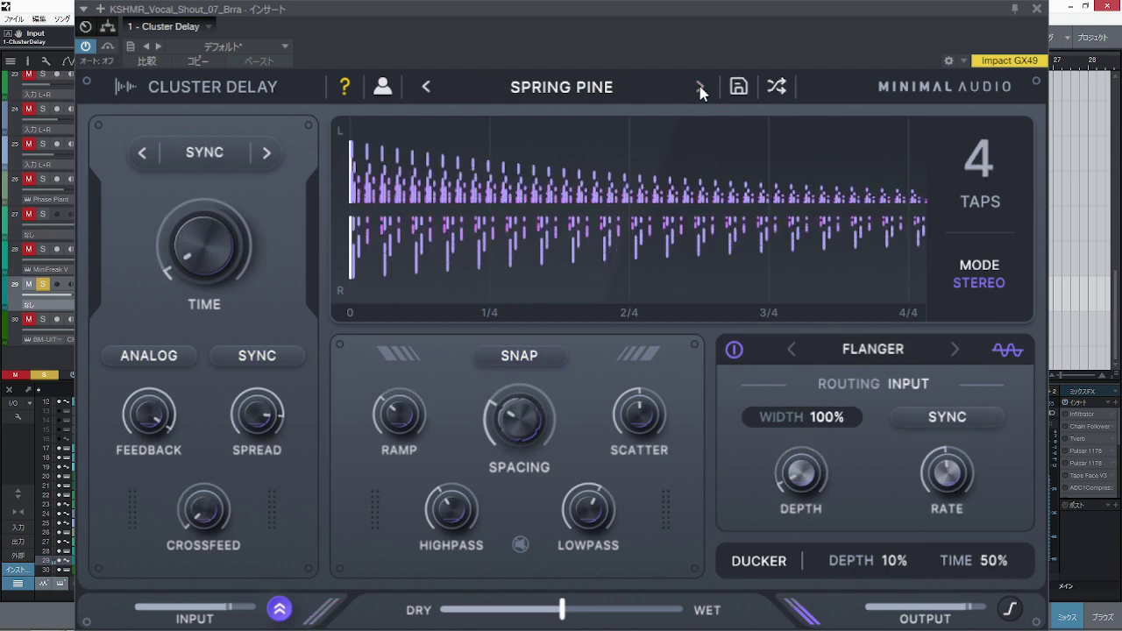
{"action": "left_click", "coordinate": [700, 88]}
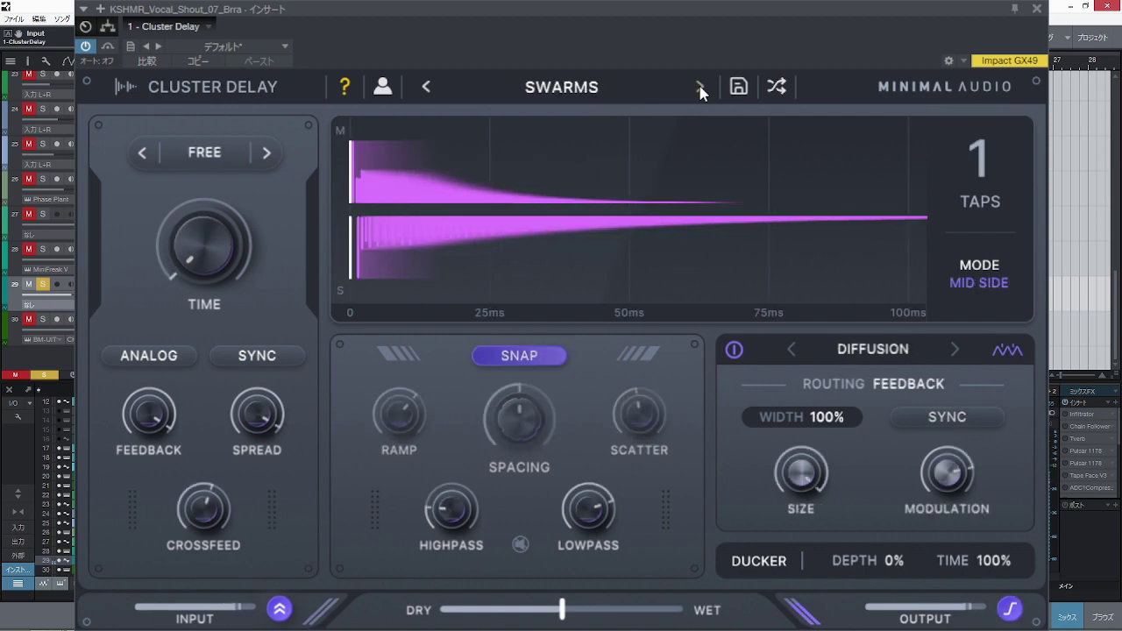
{"action": "left_click", "coordinate": [700, 88]}
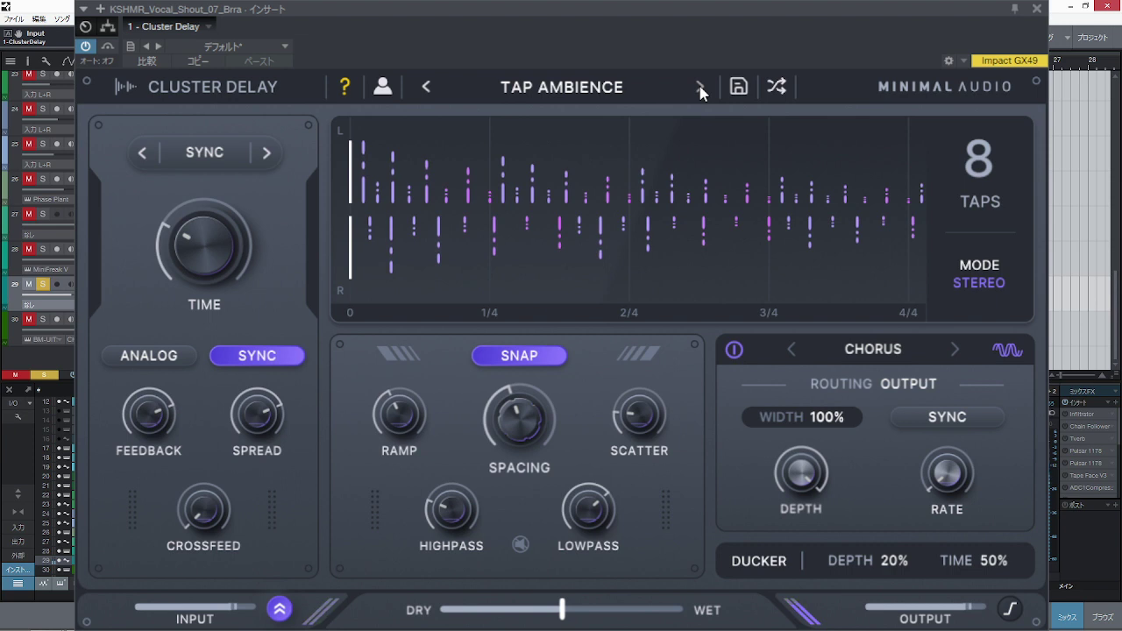
Audition the following group of delay presets in order, from Dark Chorus through Grime Echo.
{"action": "left_click", "coordinate": [701, 88]}
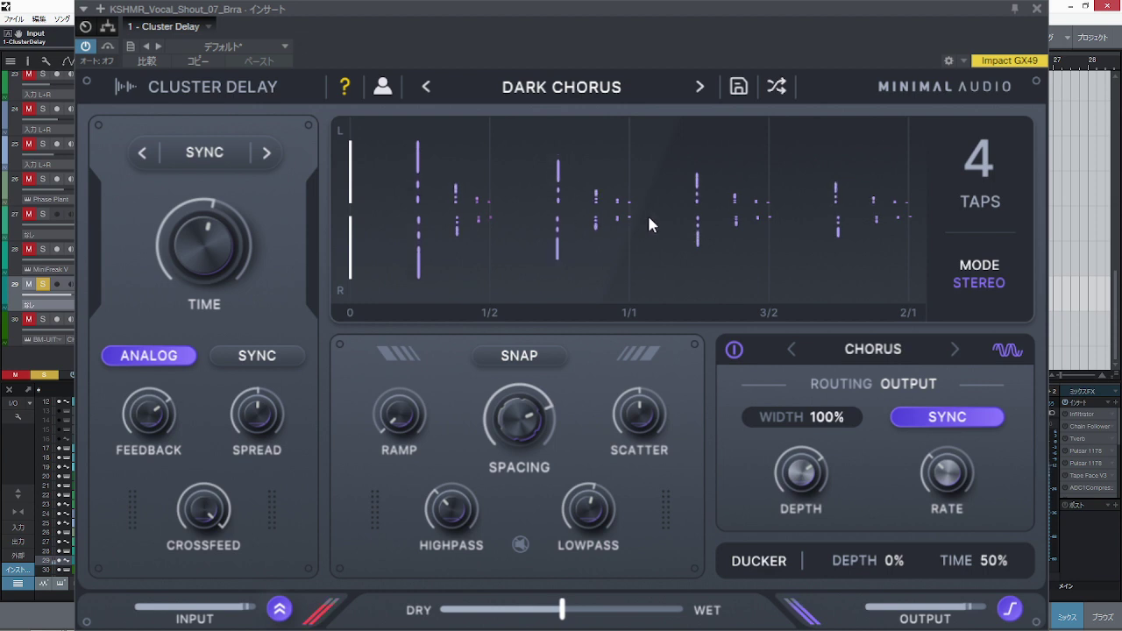
{"action": "left_click", "coordinate": [699, 88]}
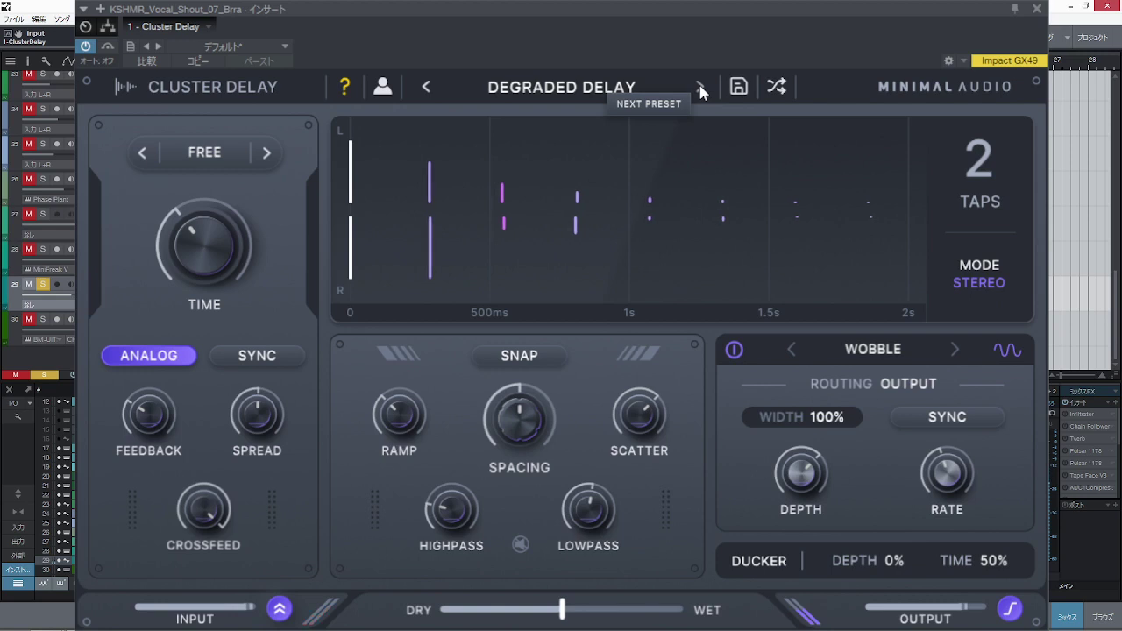
{"action": "left_click", "coordinate": [699, 87]}
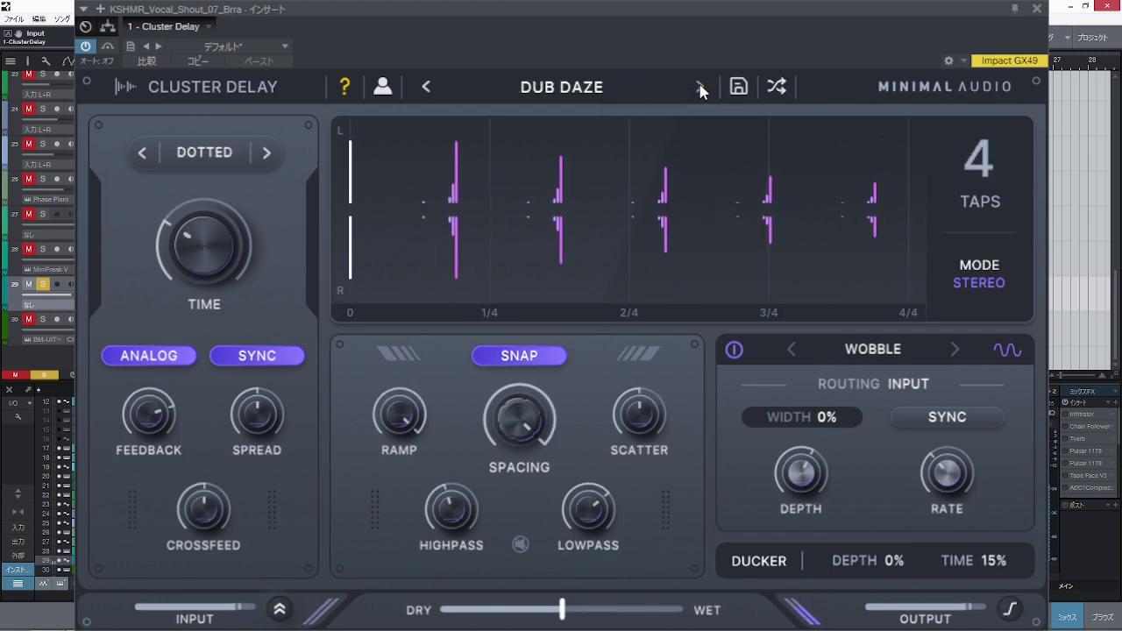
{"action": "left_click", "coordinate": [700, 88]}
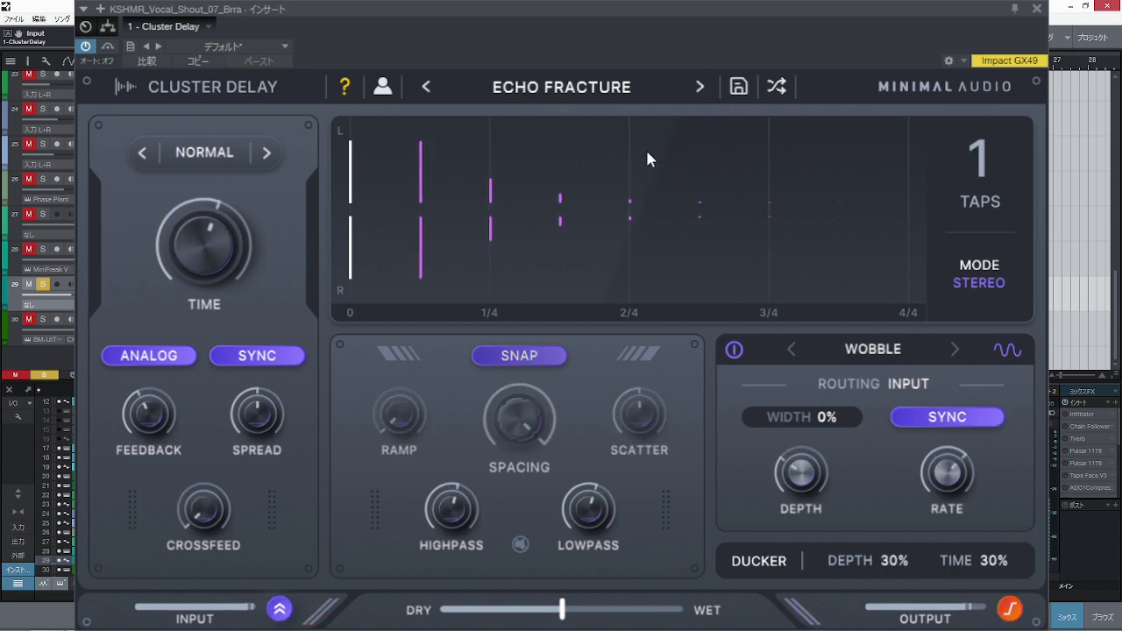
{"action": "left_click", "coordinate": [700, 91]}
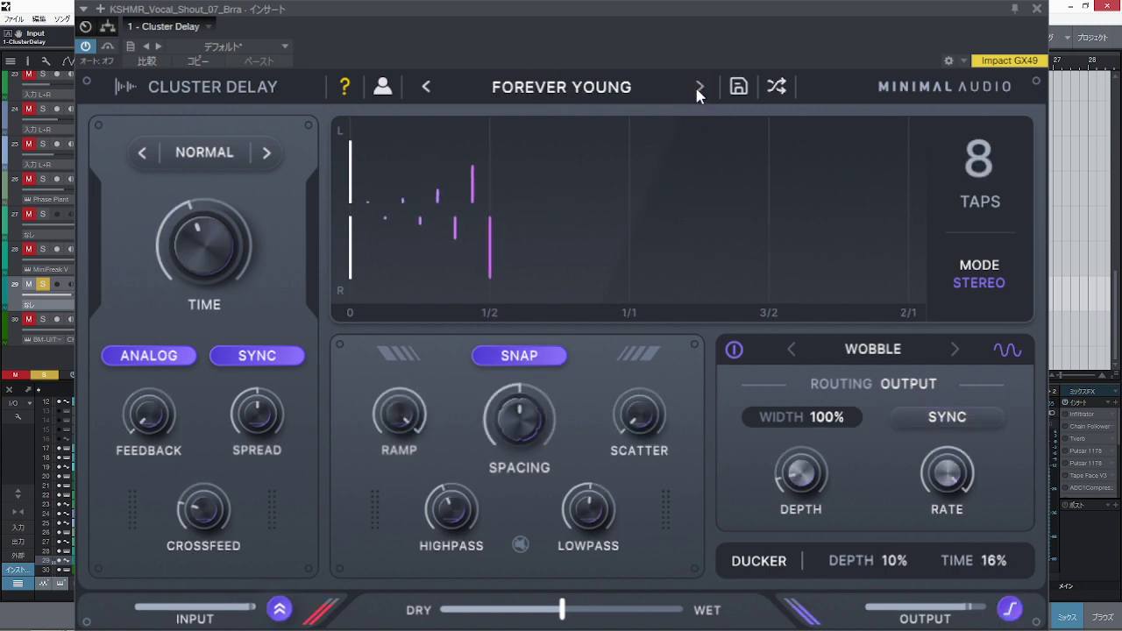
{"action": "left_click", "coordinate": [698, 91]}
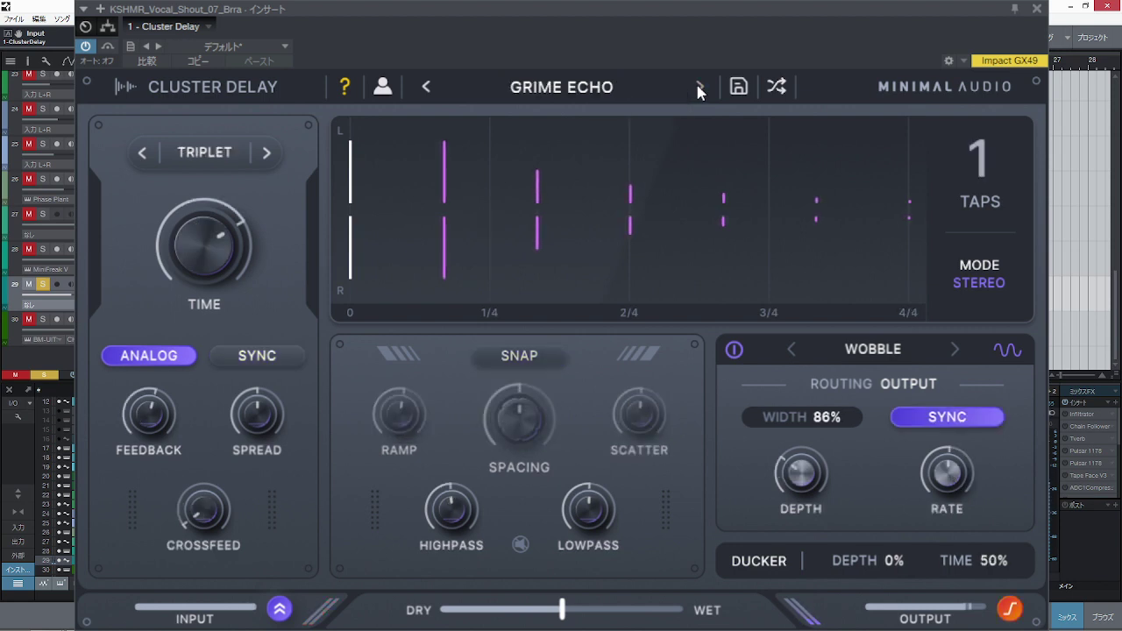
Listen to each preset in sequence from Leslied to Runner.
{"action": "left_click", "coordinate": [701, 90]}
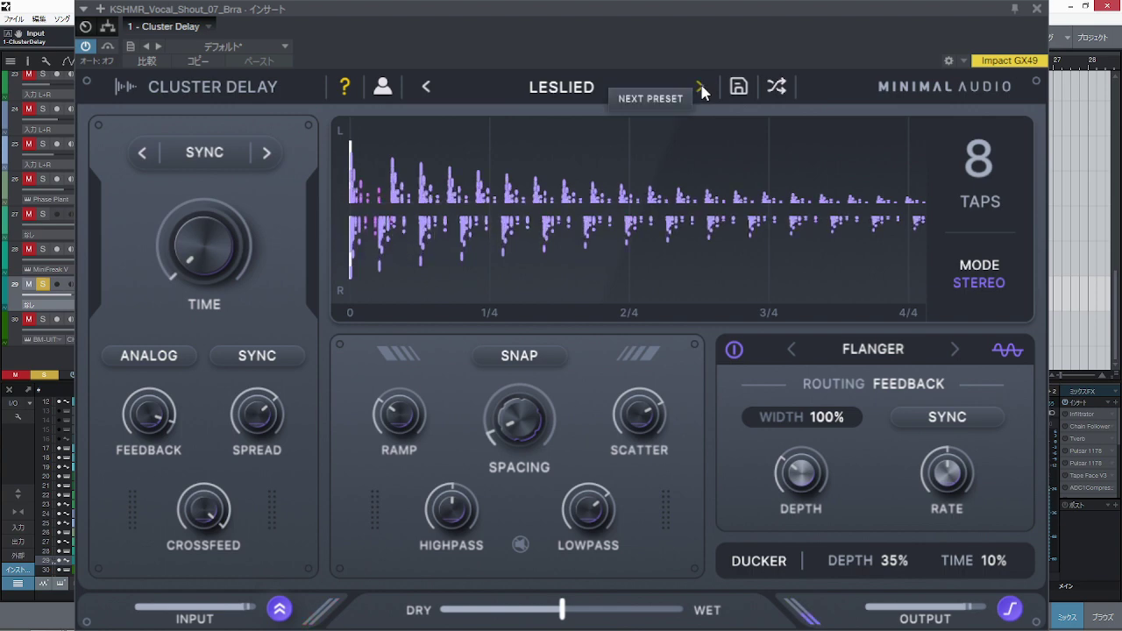
{"action": "left_click", "coordinate": [701, 90]}
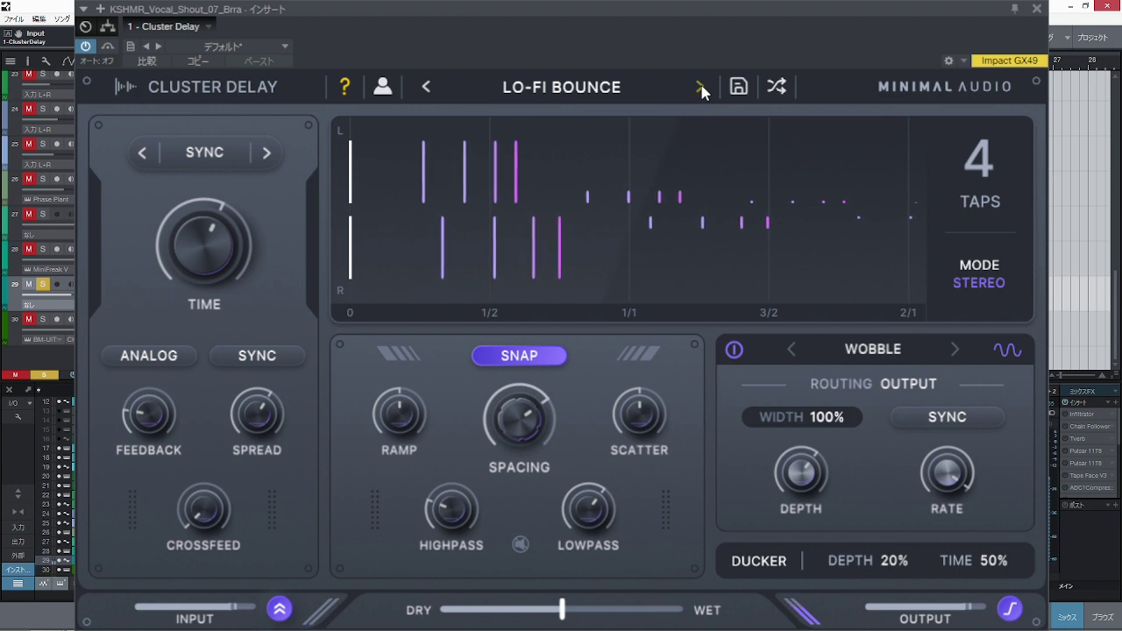
{"action": "left_click", "coordinate": [701, 90]}
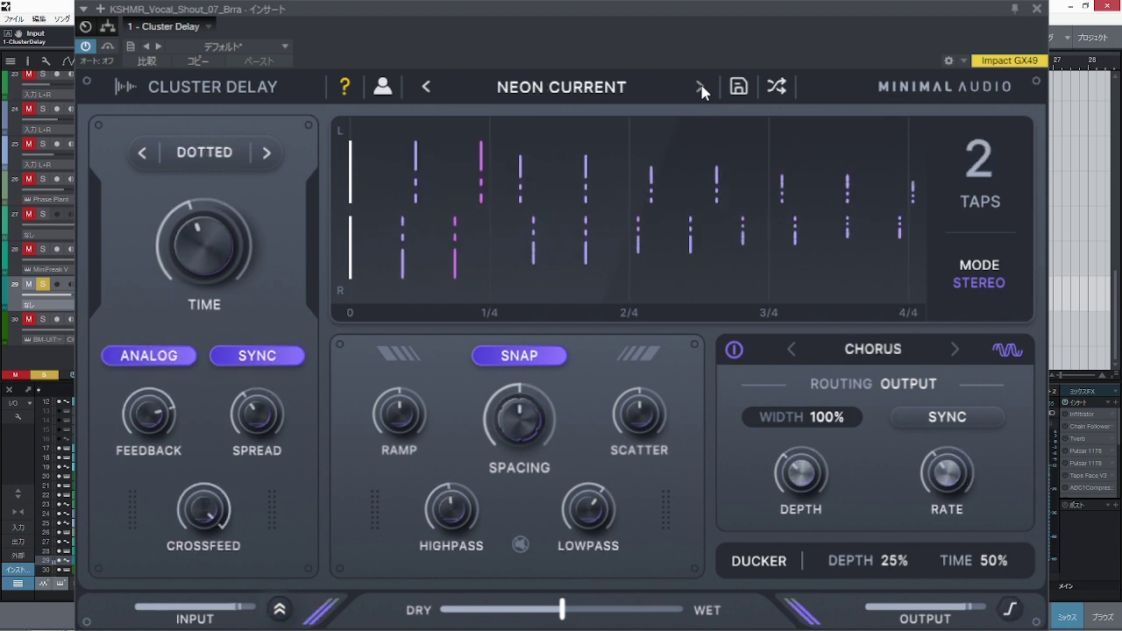
{"action": "left_click", "coordinate": [701, 90]}
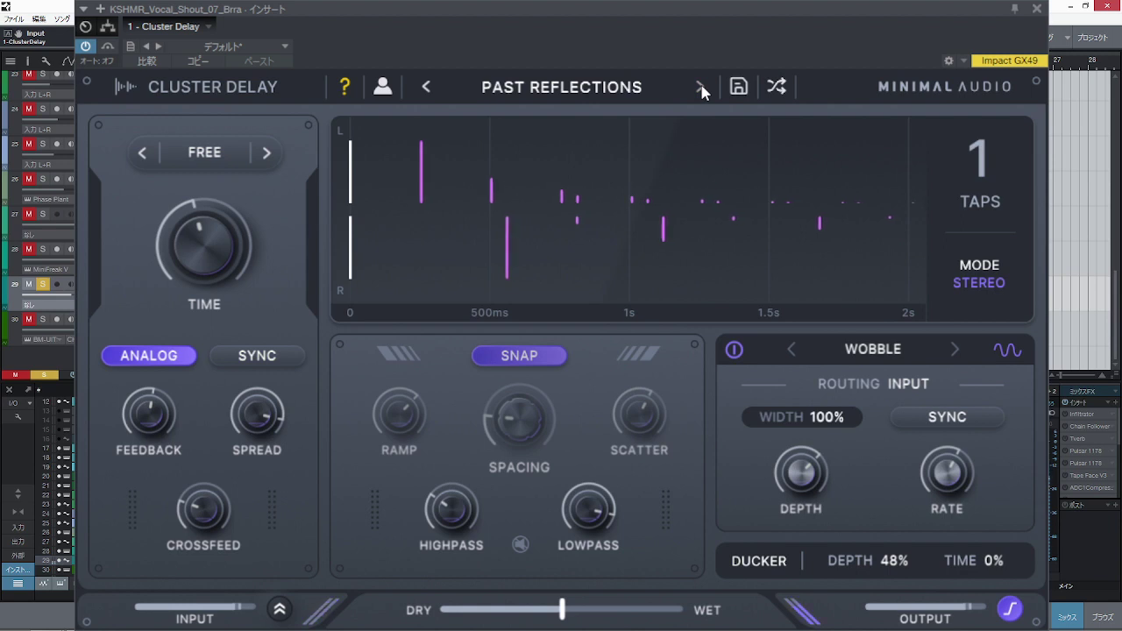
{"action": "left_click", "coordinate": [701, 90]}
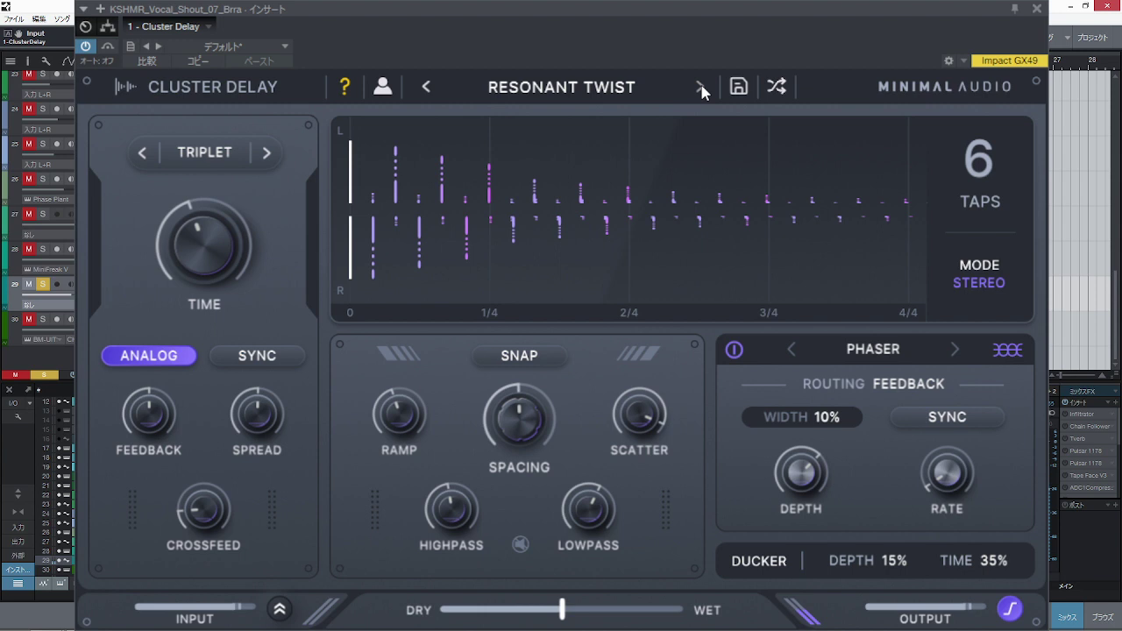
{"action": "left_click", "coordinate": [701, 90]}
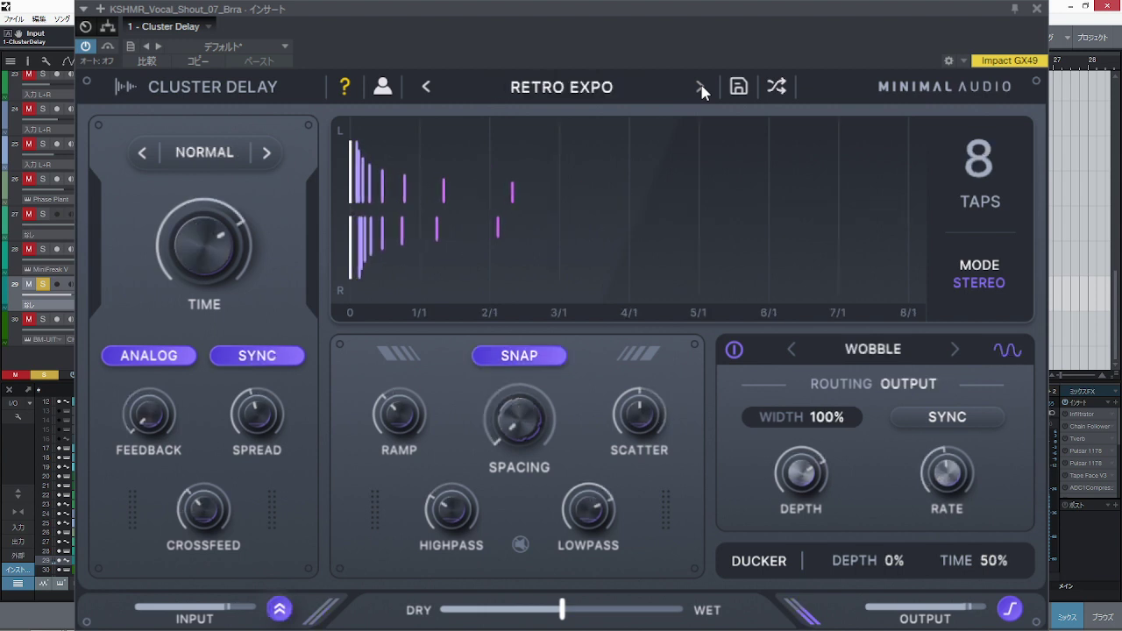
{"action": "left_click", "coordinate": [701, 91]}
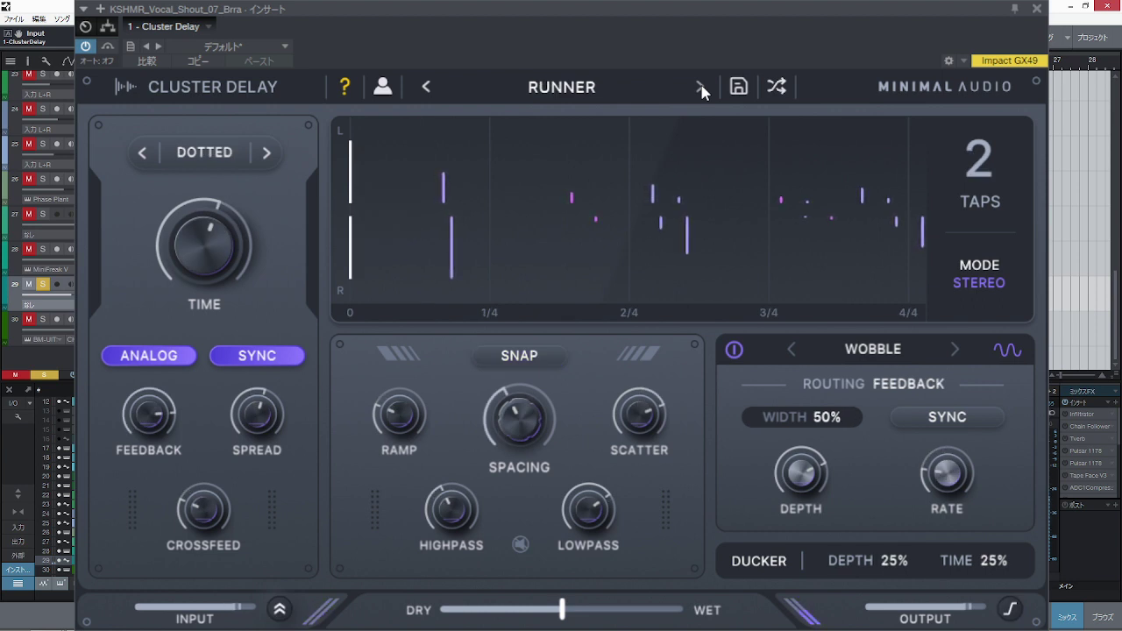
Audition the next presets in order, from Simple Warble through Wobble Echoes and Wrong Generation to Yesterday.
{"action": "left_click", "coordinate": [701, 90]}
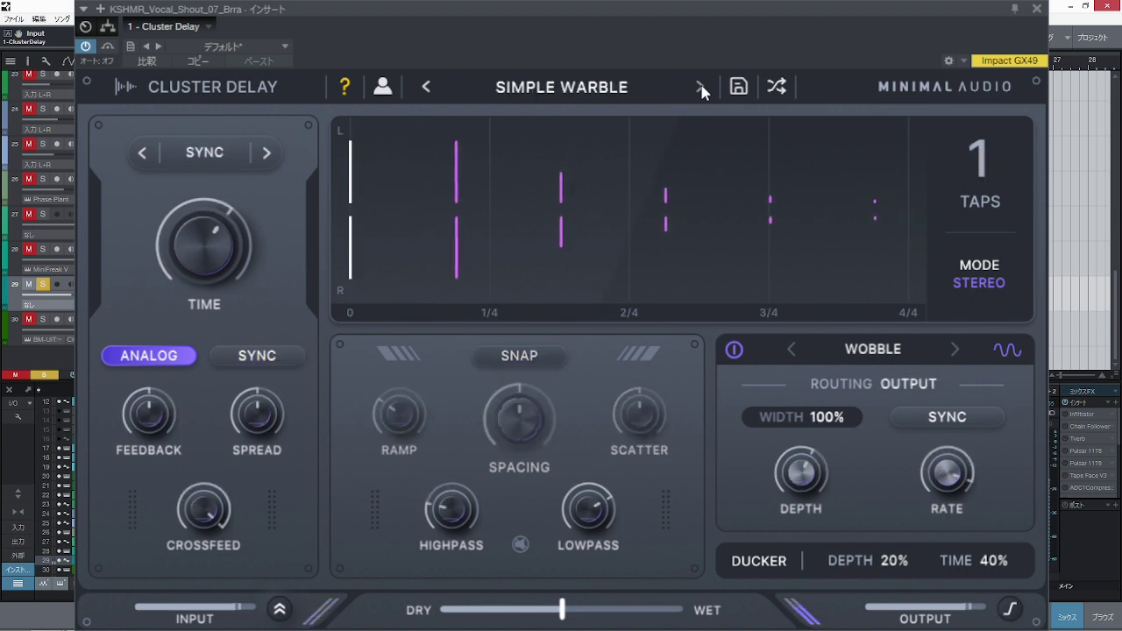
{"action": "left_click", "coordinate": [701, 91]}
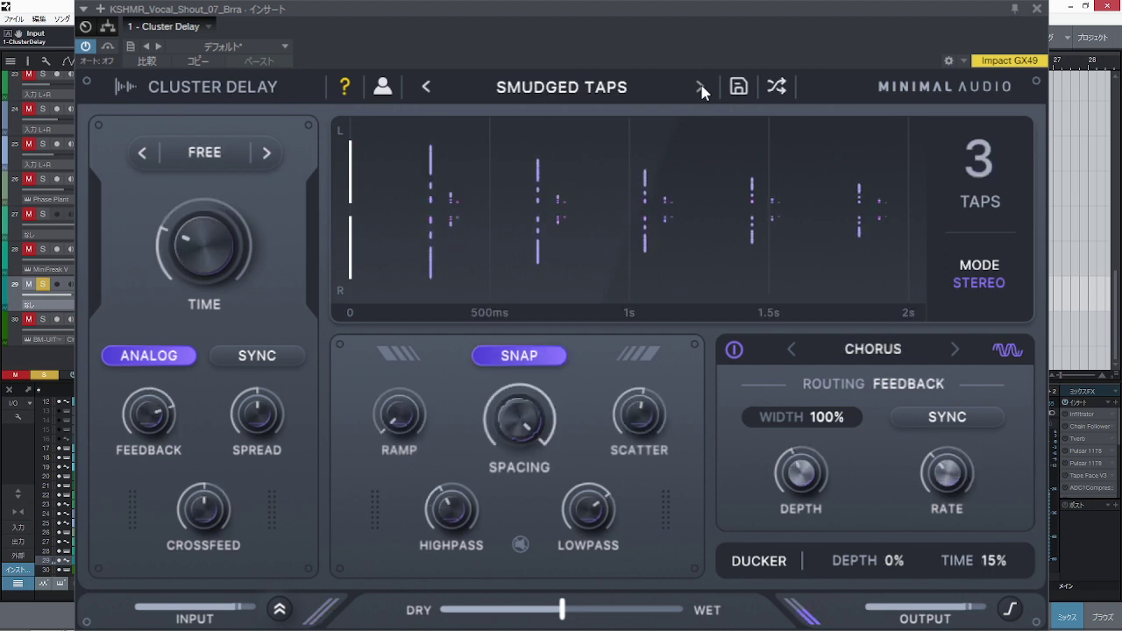
{"action": "left_click", "coordinate": [701, 91]}
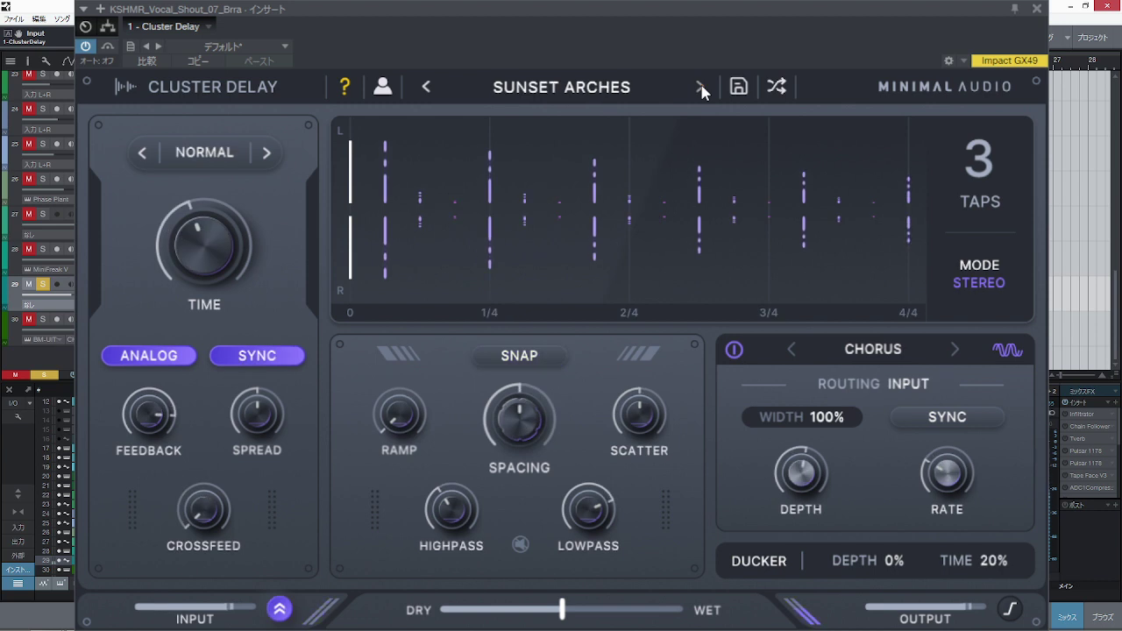
{"action": "left_click", "coordinate": [701, 91]}
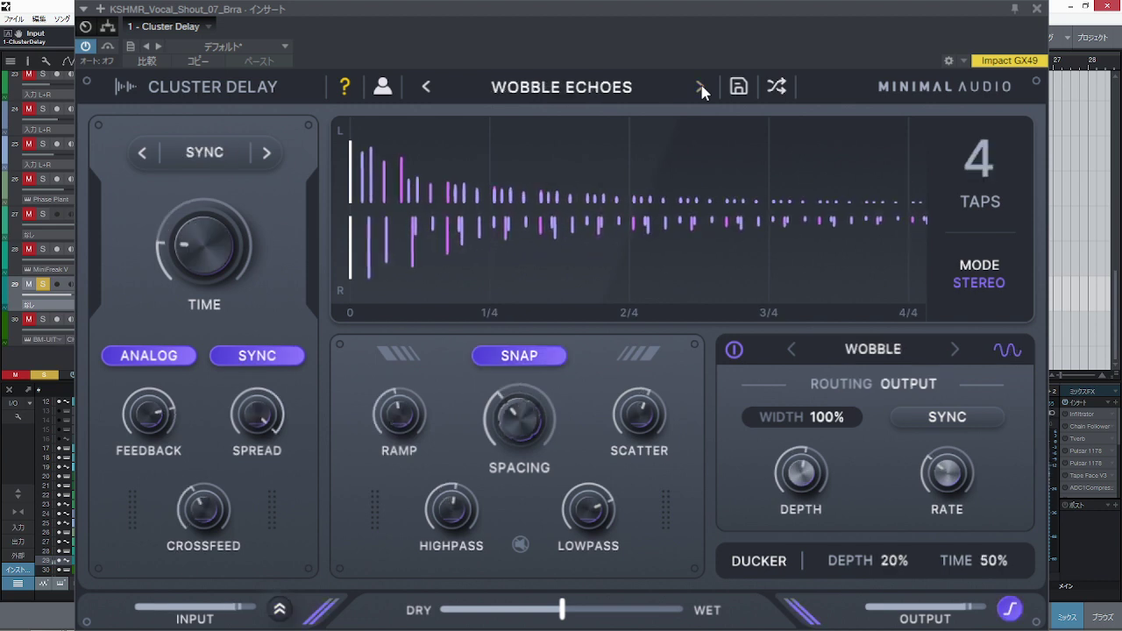
{"action": "left_click", "coordinate": [701, 90]}
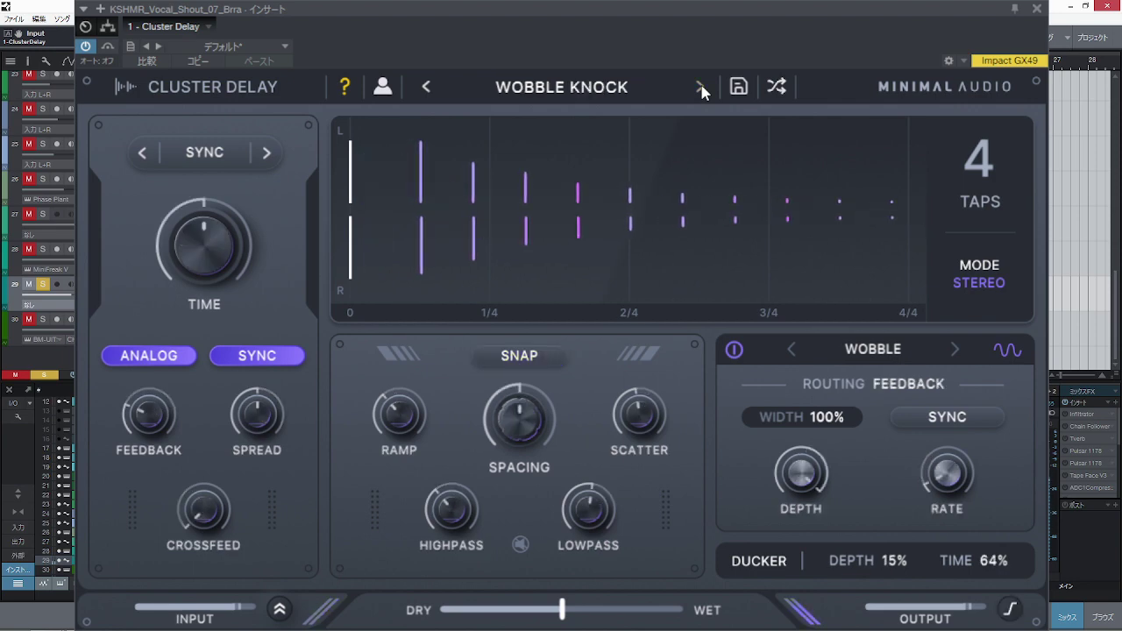
{"action": "left_click", "coordinate": [701, 90]}
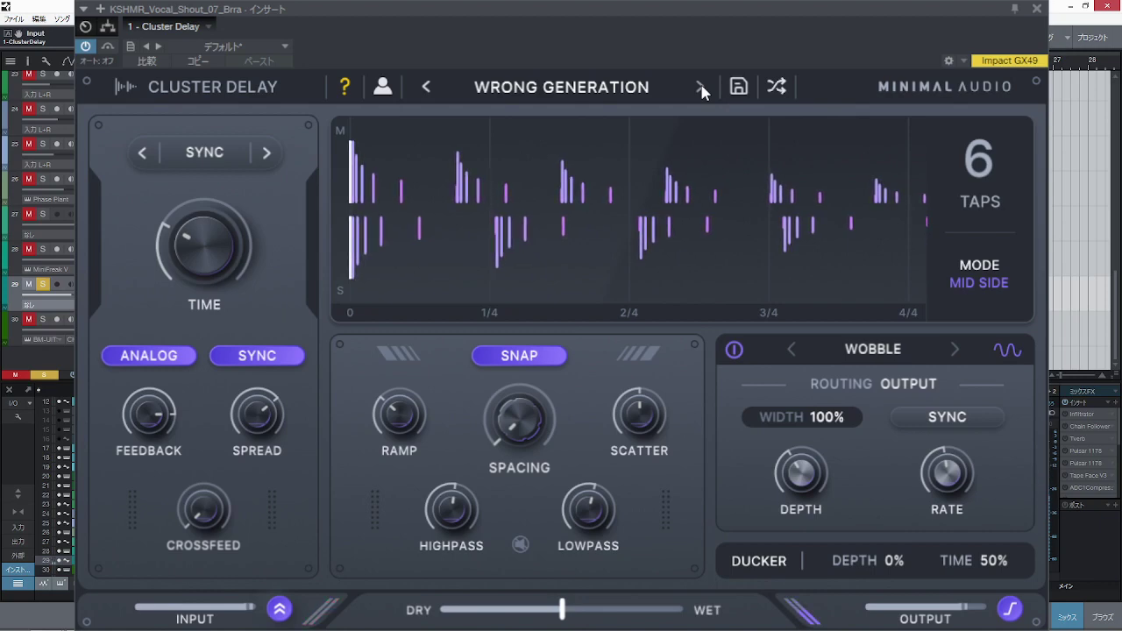
{"action": "left_click", "coordinate": [701, 91]}
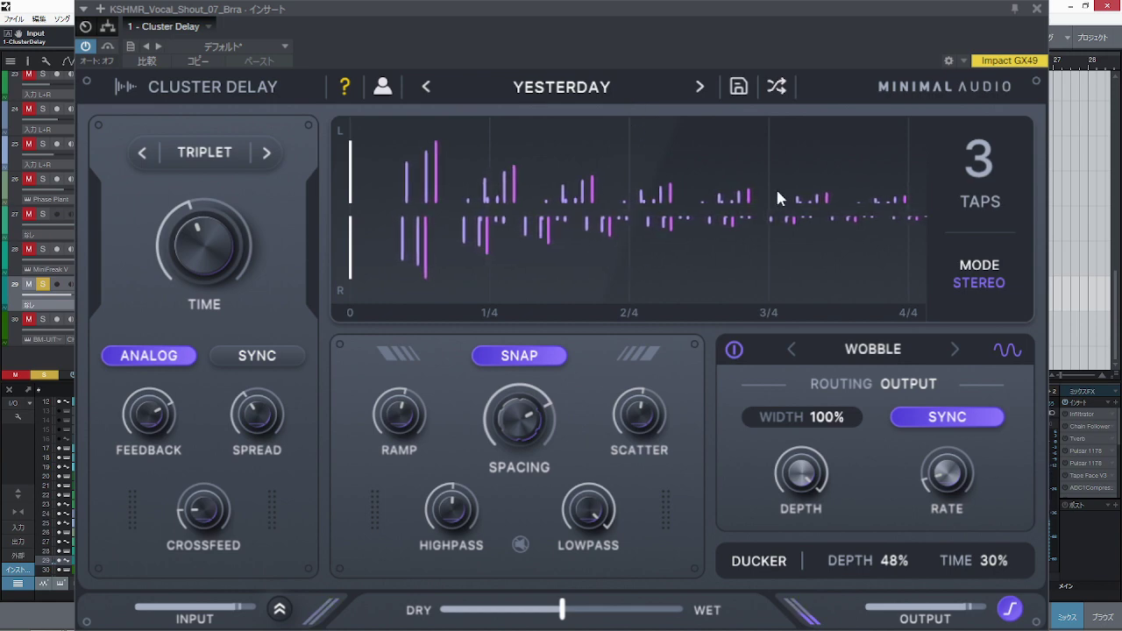
Step through the presets from Axis Swells to Dizzy Spells, listening to each one on the vocal shout.
{"action": "left_click", "coordinate": [699, 87]}
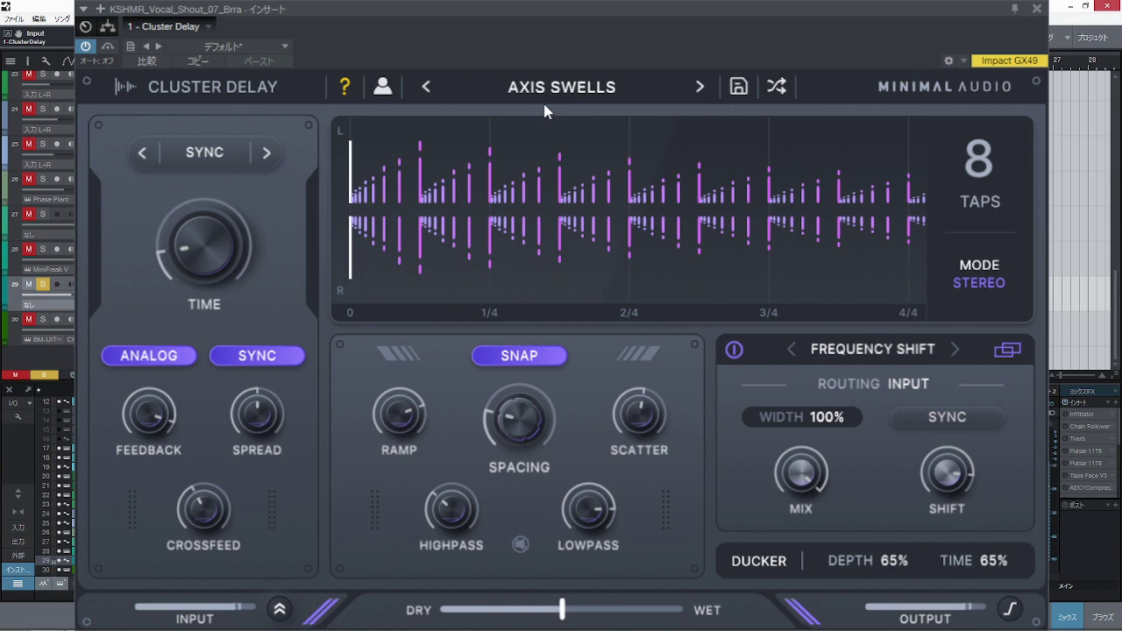
{"action": "left_click", "coordinate": [699, 88]}
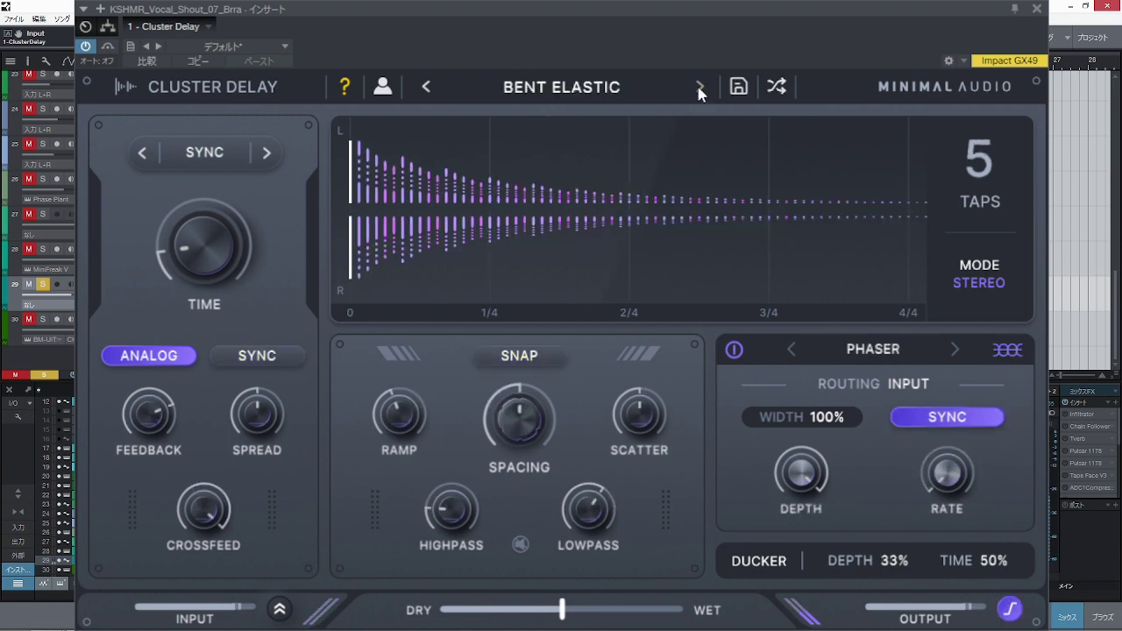
{"action": "left_click", "coordinate": [700, 88]}
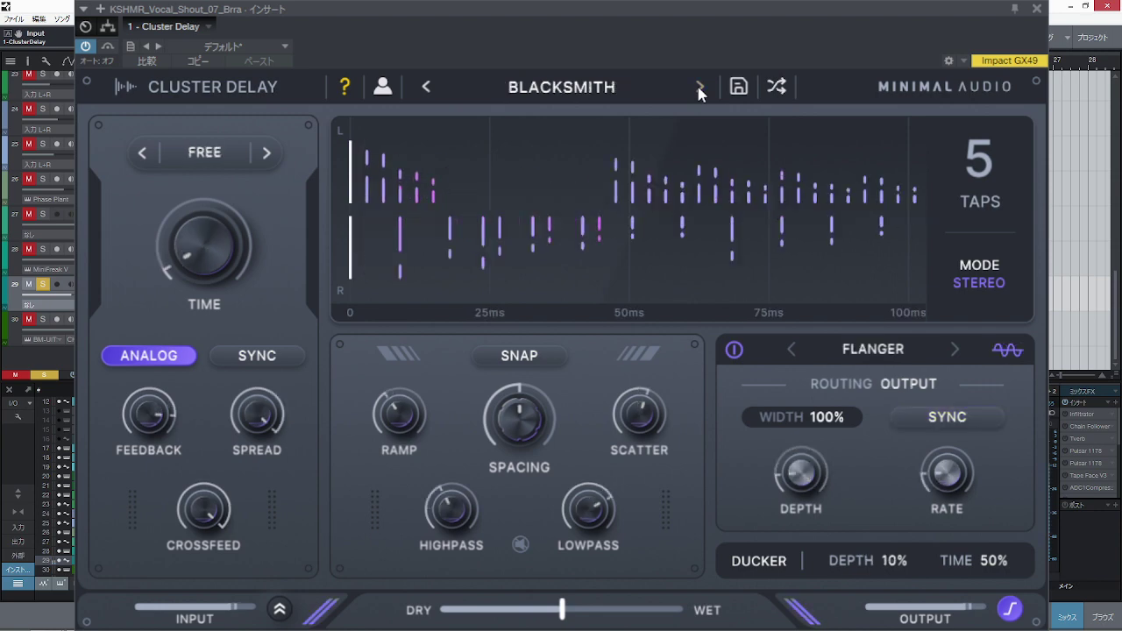
{"action": "left_click", "coordinate": [700, 87]}
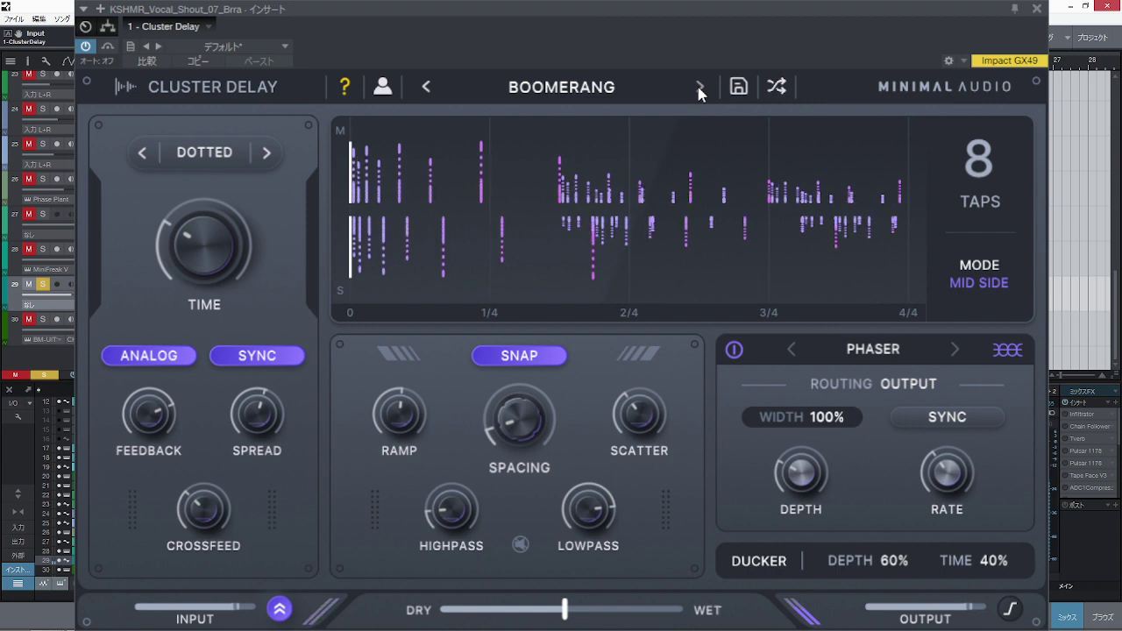
{"action": "left_click", "coordinate": [699, 88]}
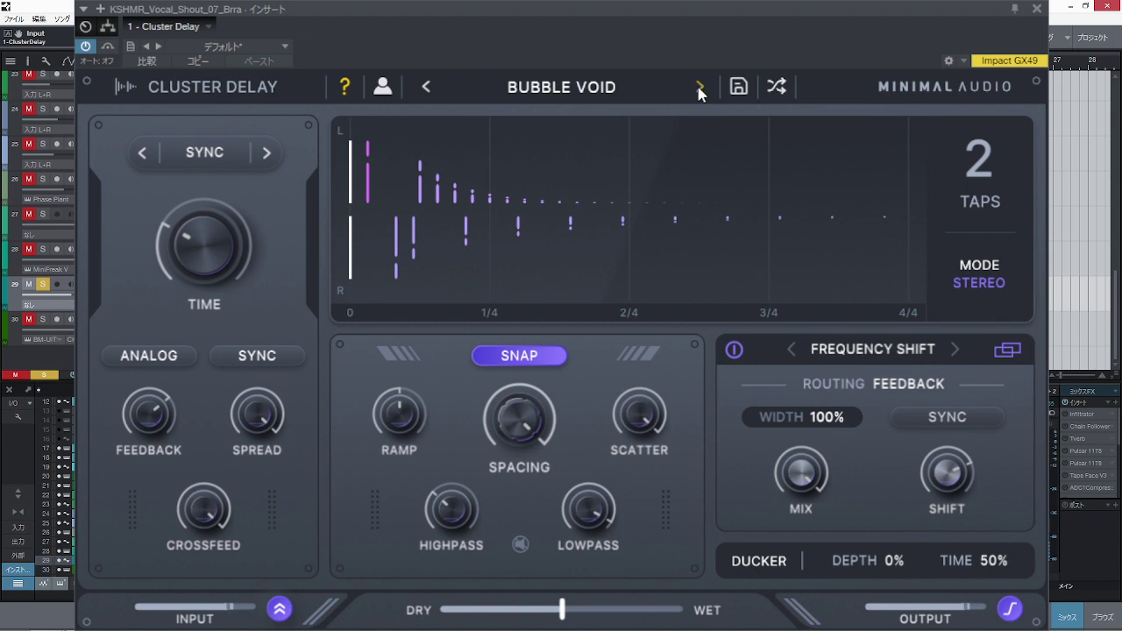
{"action": "left_click", "coordinate": [700, 87]}
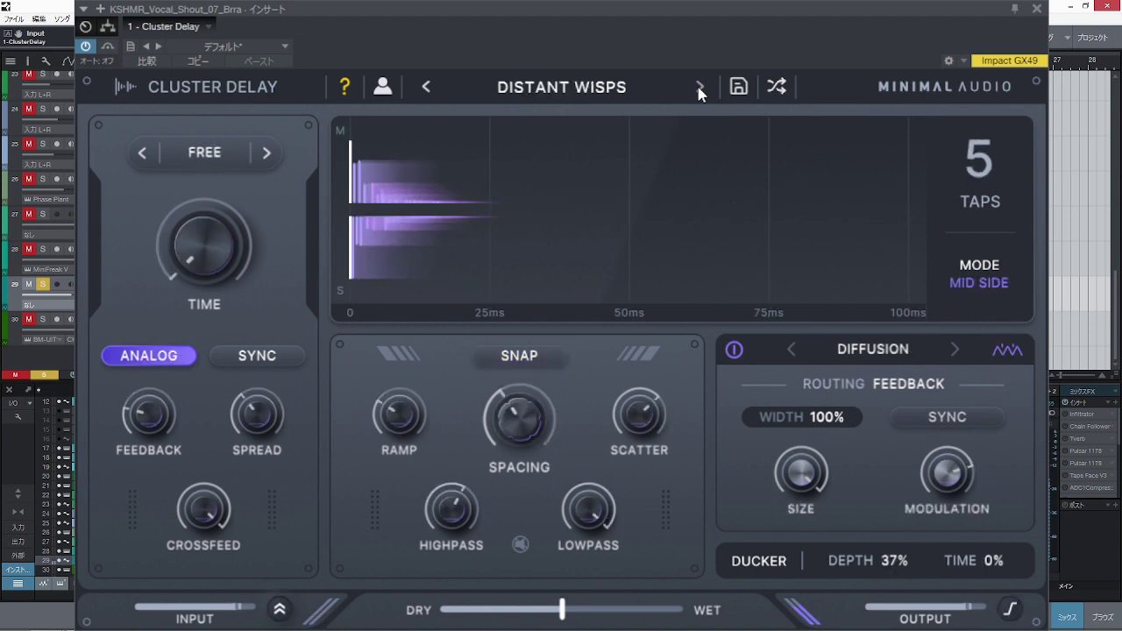
{"action": "left_click", "coordinate": [699, 88]}
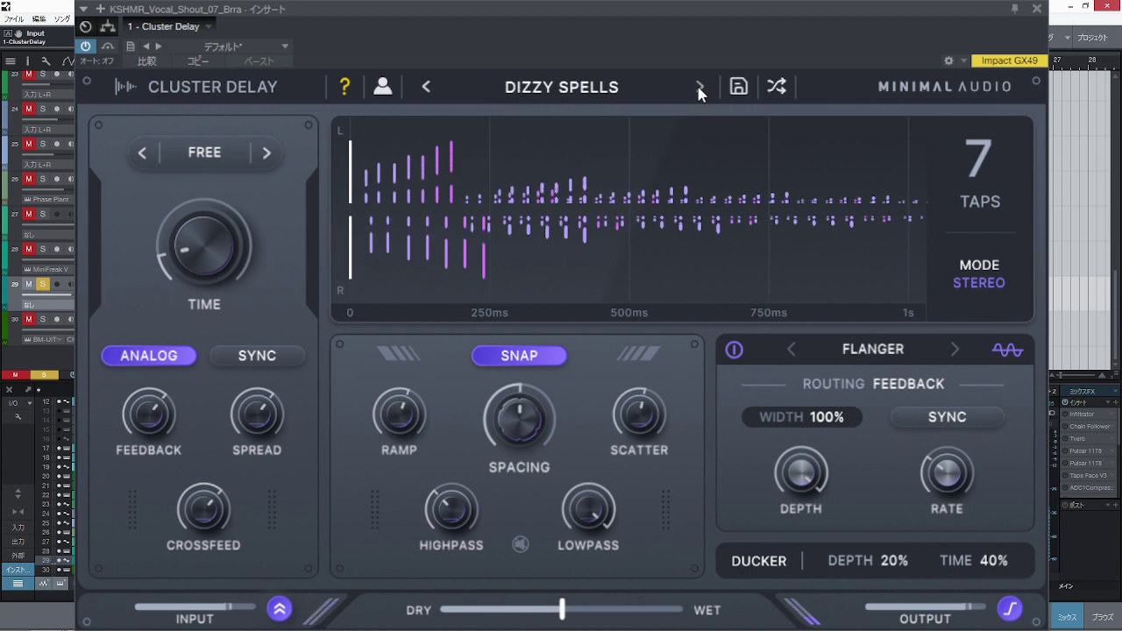
Continue listening to the presets one after another from Dopamine Engager through Phase Swell.
{"action": "left_click", "coordinate": [699, 87]}
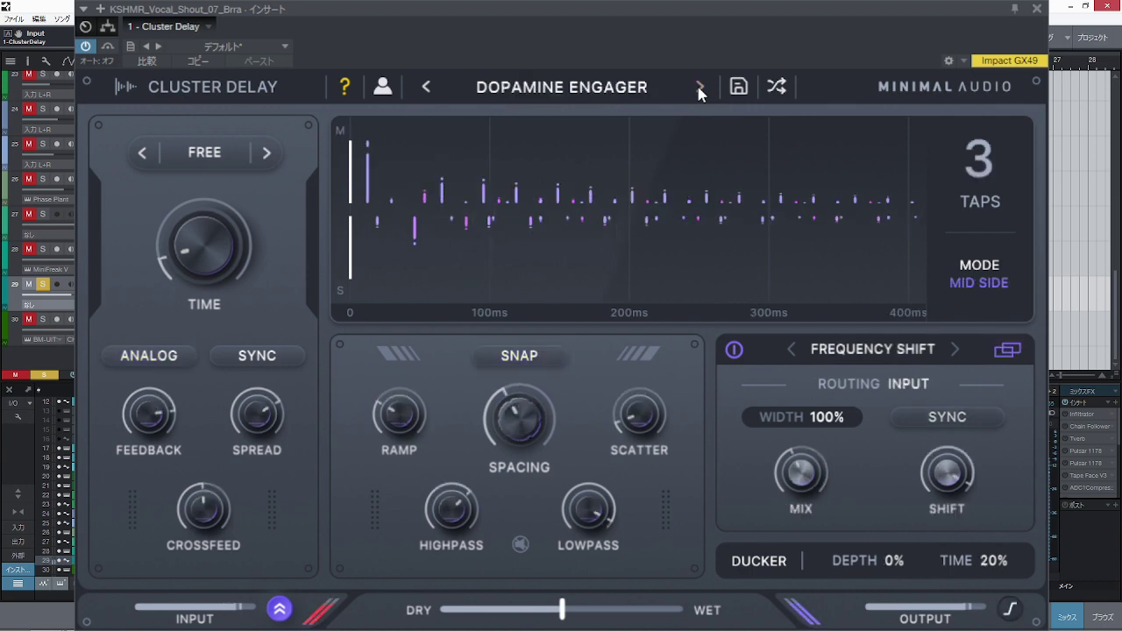
{"action": "left_click", "coordinate": [700, 87]}
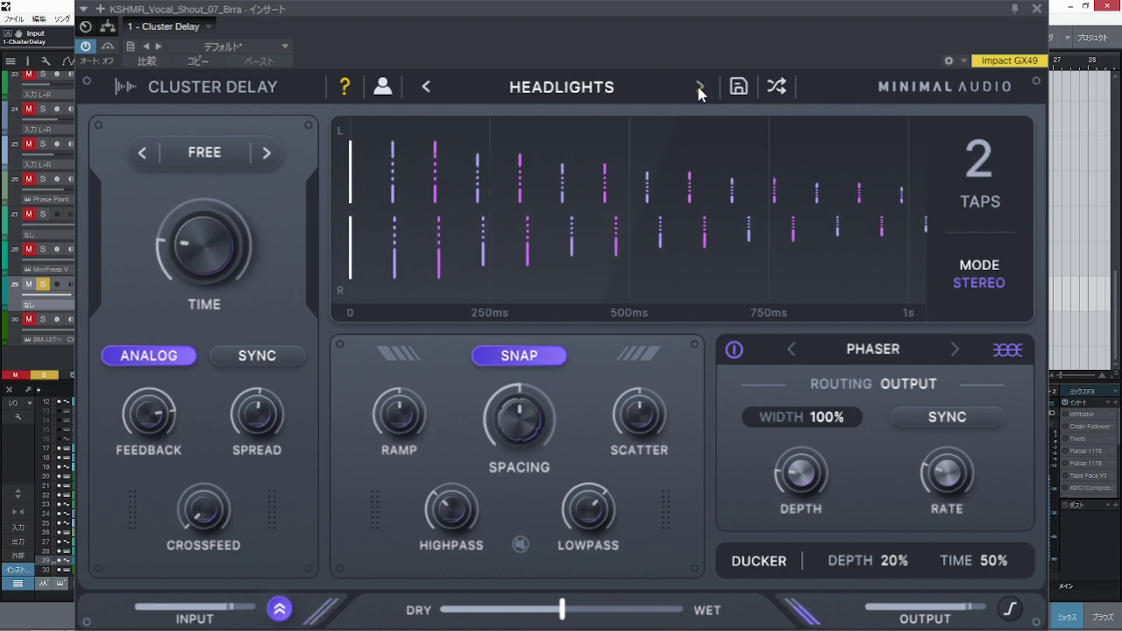
{"action": "left_click", "coordinate": [699, 88]}
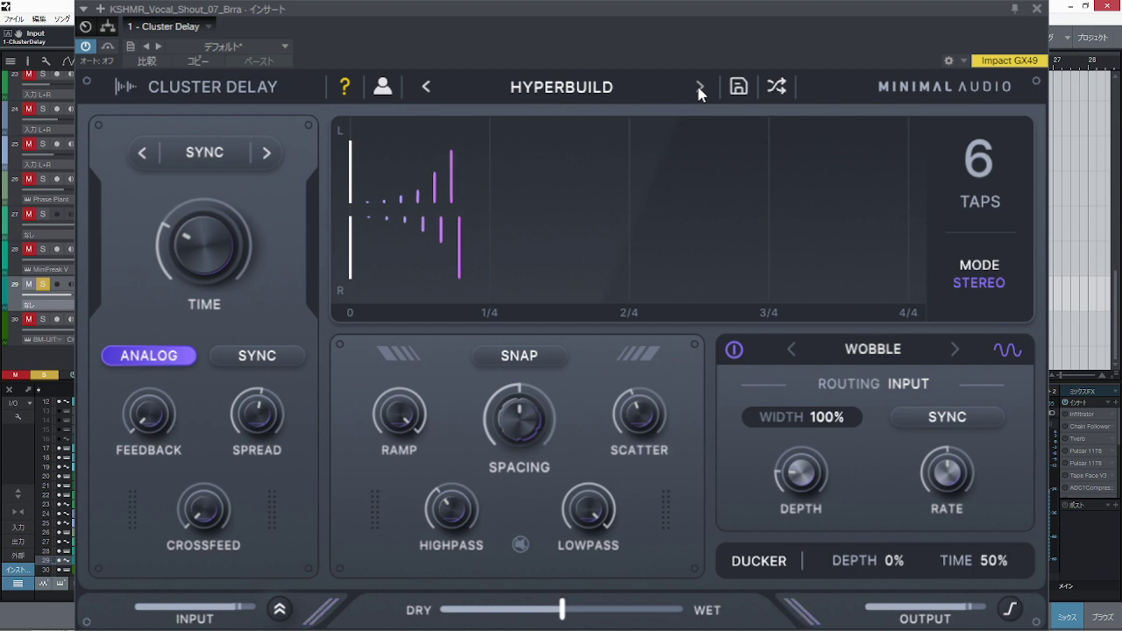
{"action": "left_click", "coordinate": [700, 88]}
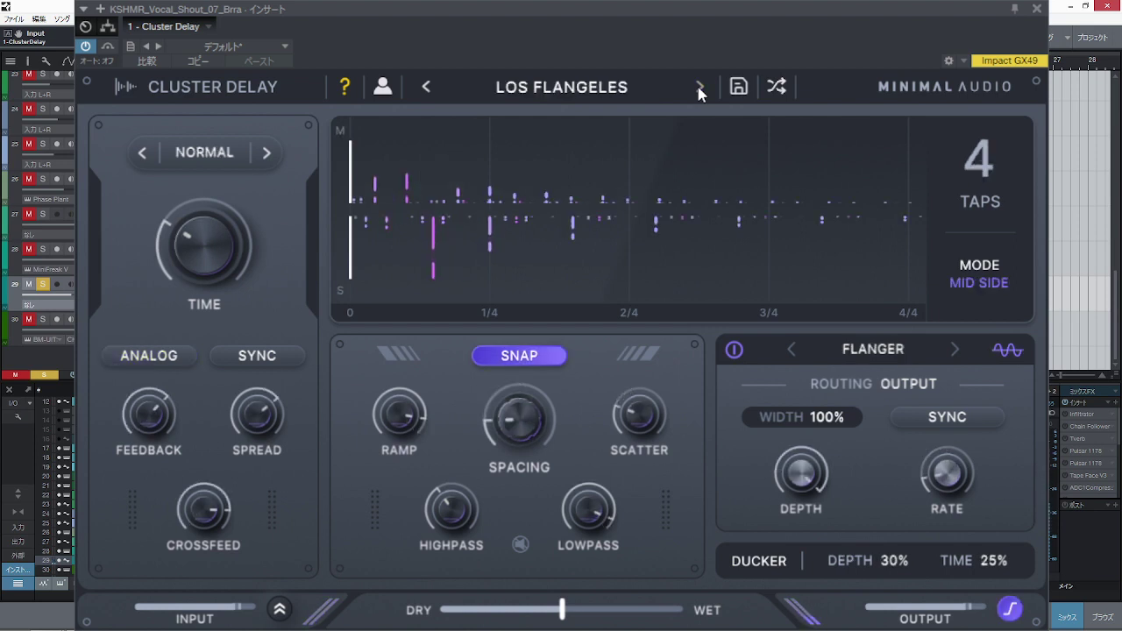
{"action": "left_click", "coordinate": [699, 88]}
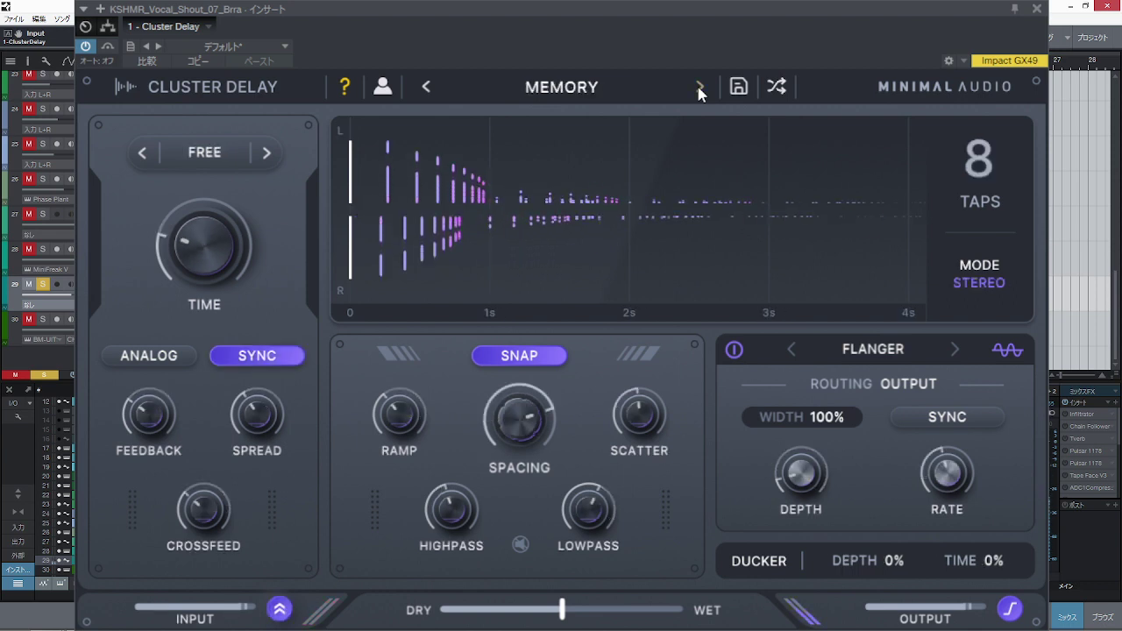
{"action": "left_click", "coordinate": [700, 88]}
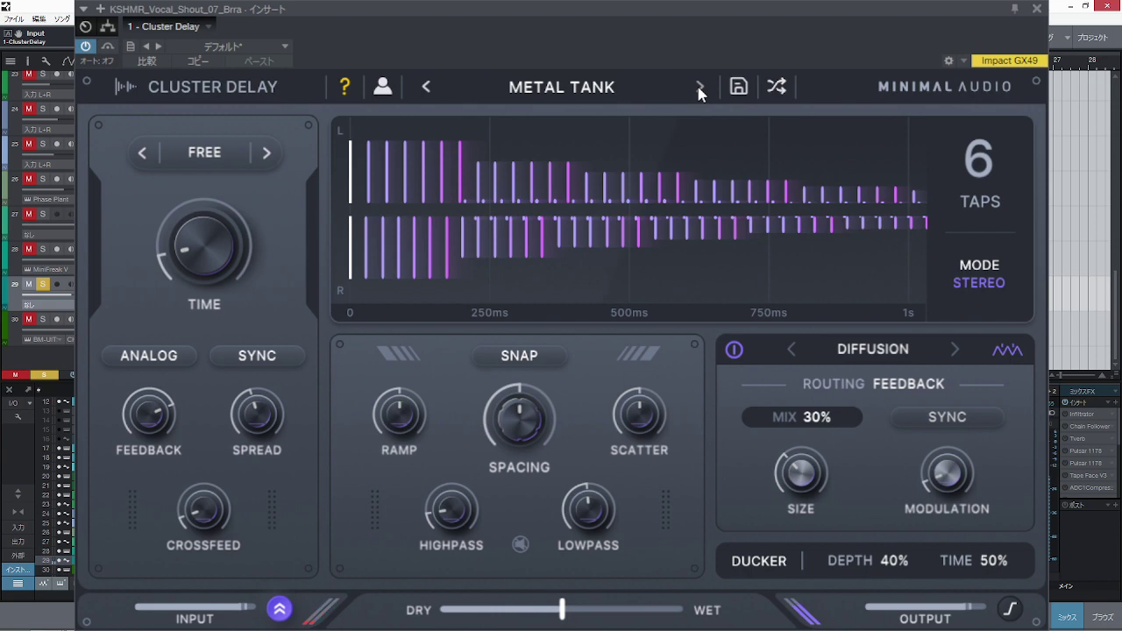
{"action": "left_click", "coordinate": [699, 87]}
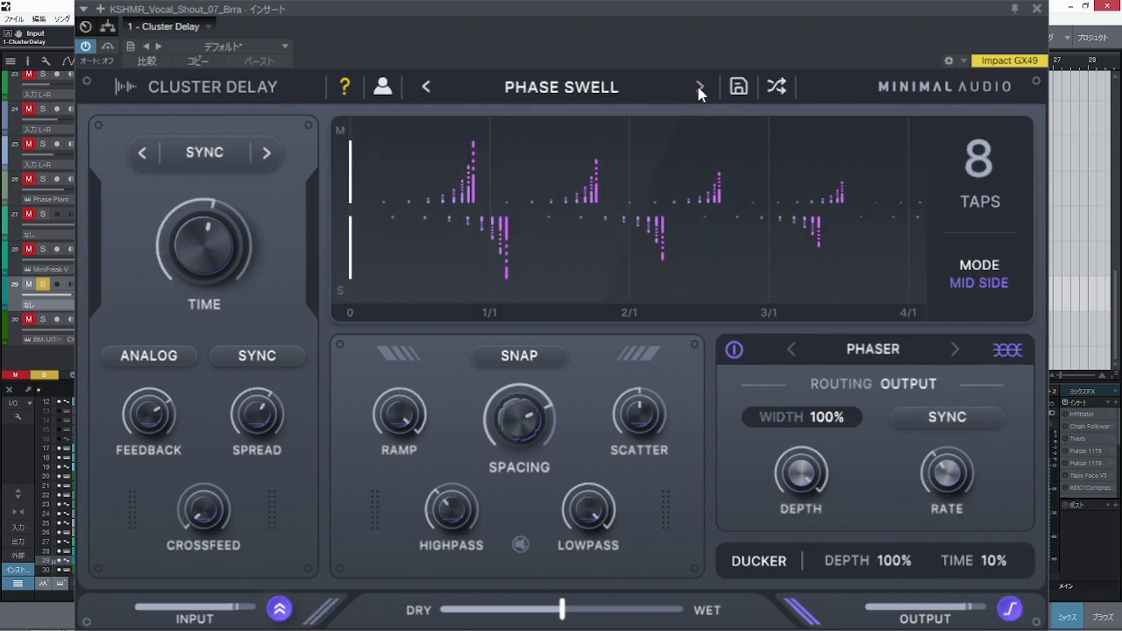
Audition the remaining presets from Pressurized Air through Trail Flanger, and advance to the Default preset.
{"action": "left_click", "coordinate": [699, 87]}
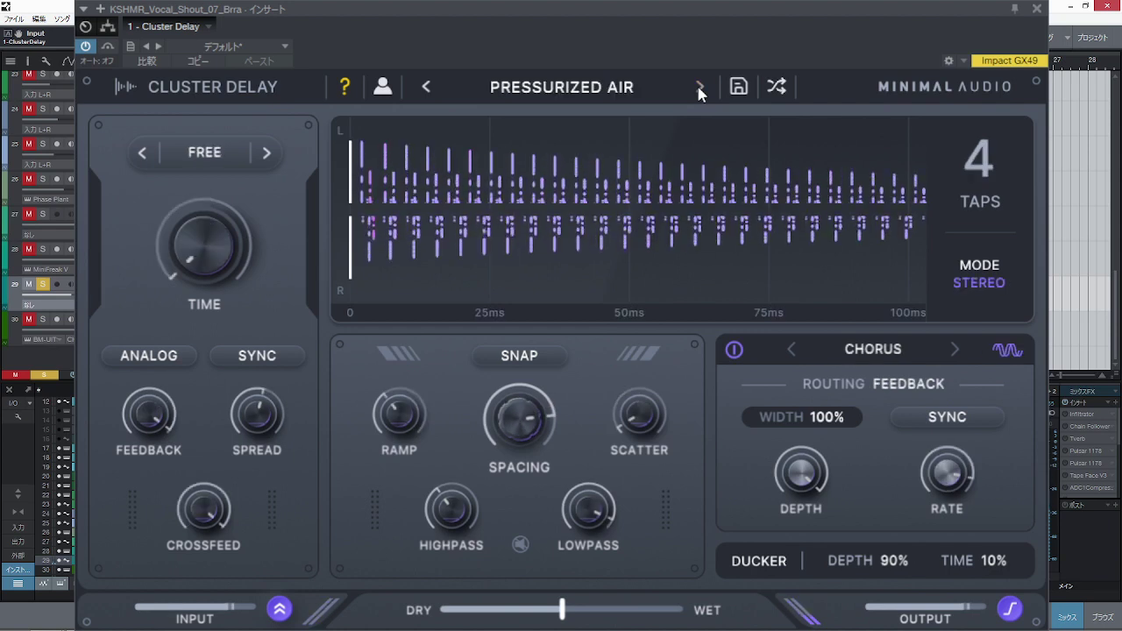
{"action": "left_click", "coordinate": [699, 87]}
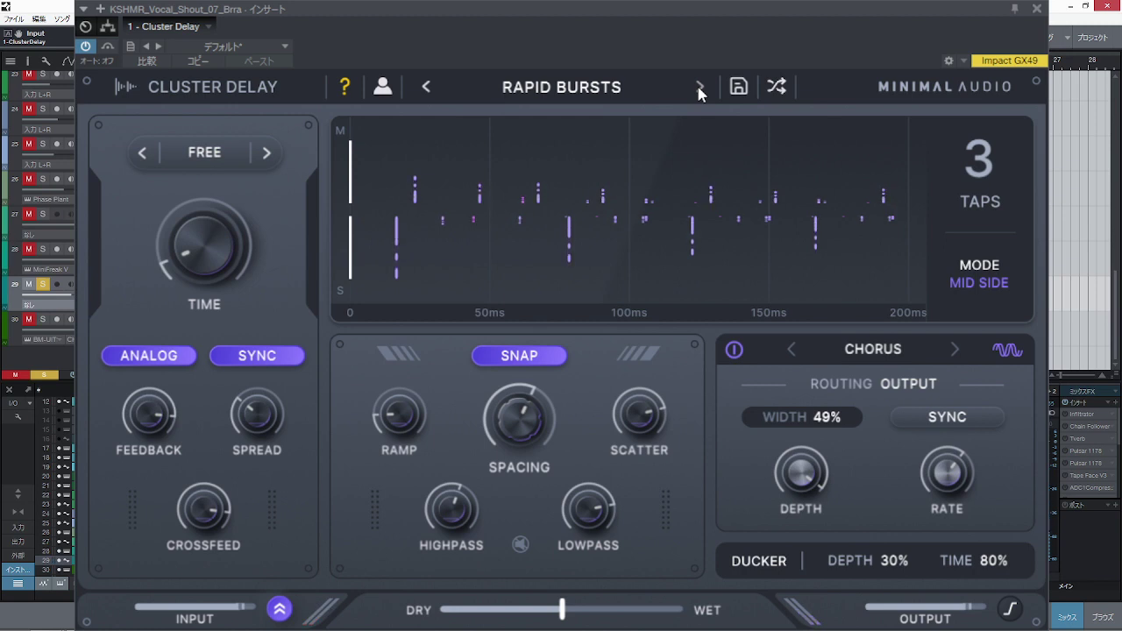
{"action": "left_click", "coordinate": [700, 88]}
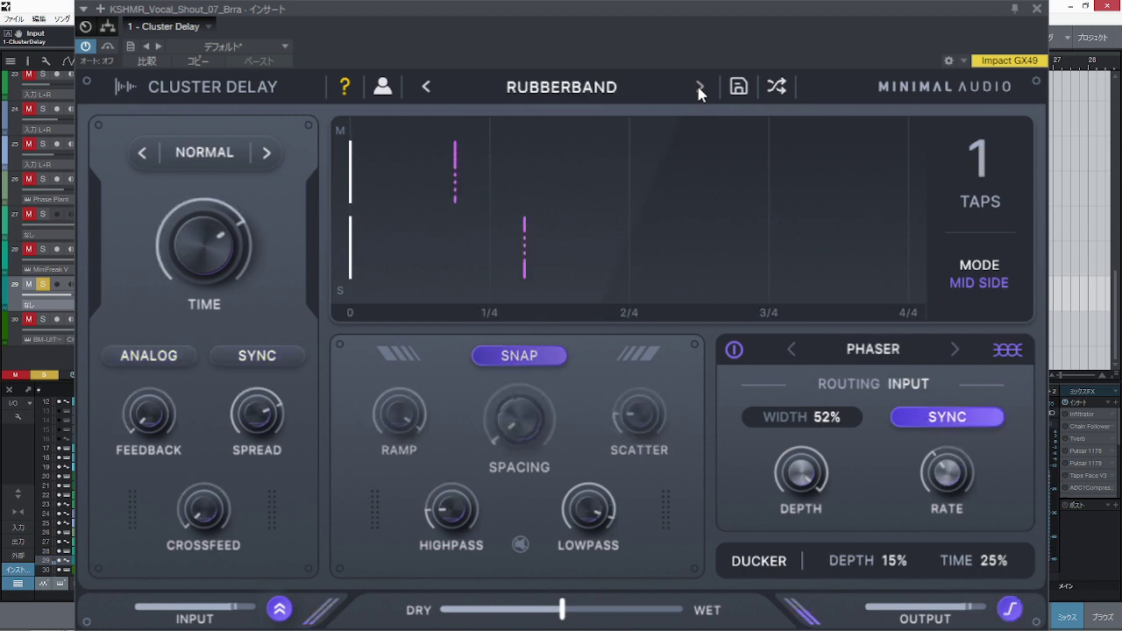
{"action": "left_click", "coordinate": [699, 87]}
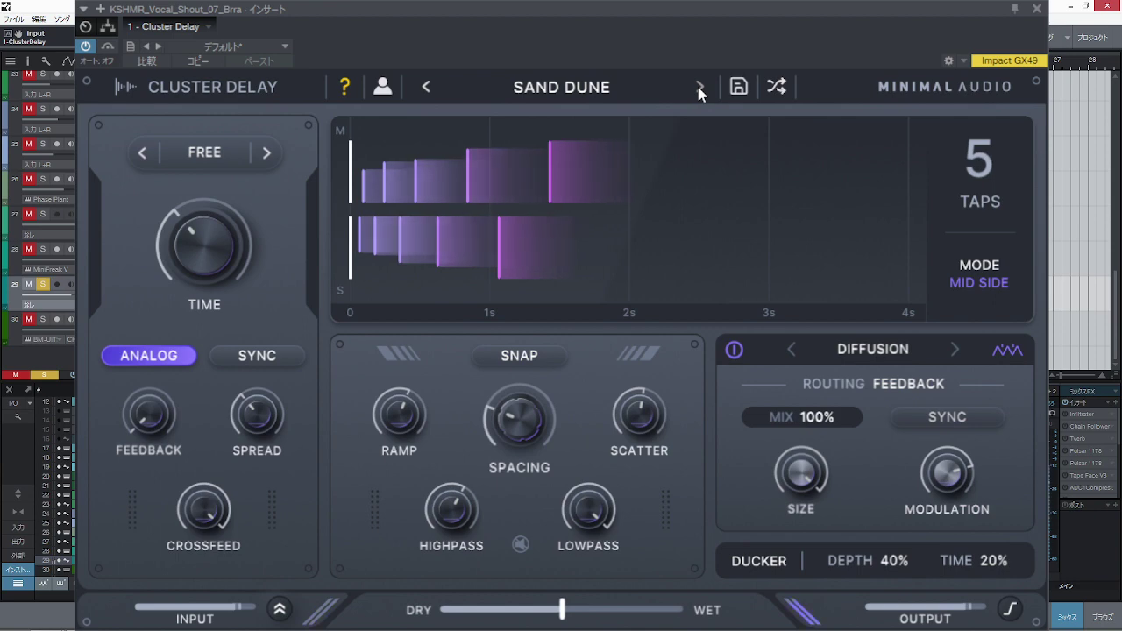
{"action": "left_click", "coordinate": [699, 89]}
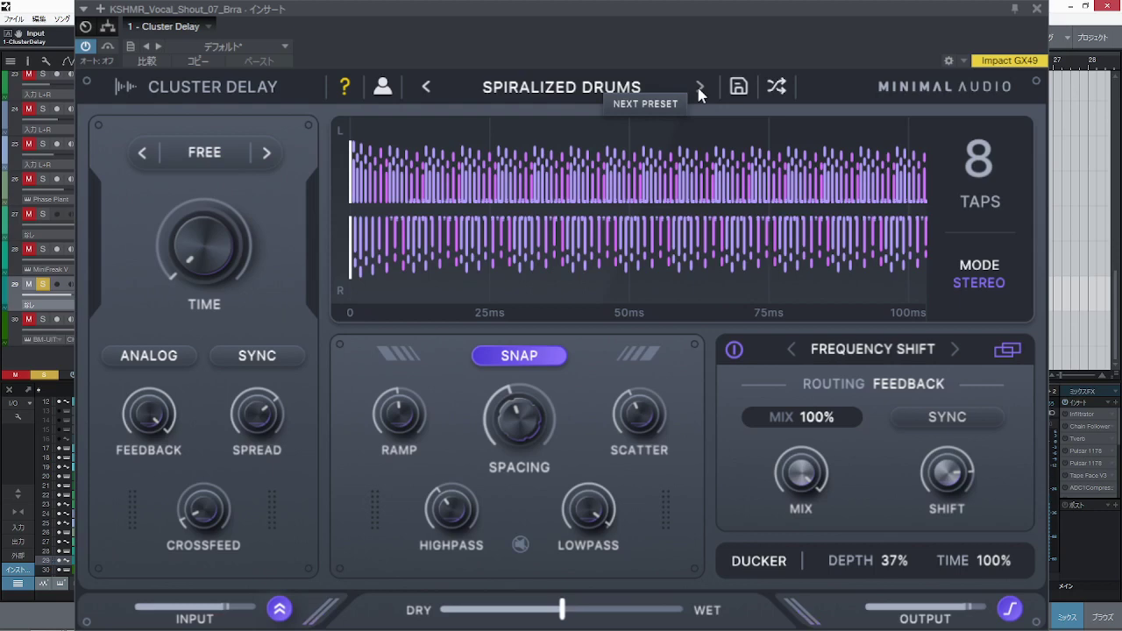
{"action": "left_click", "coordinate": [700, 89]}
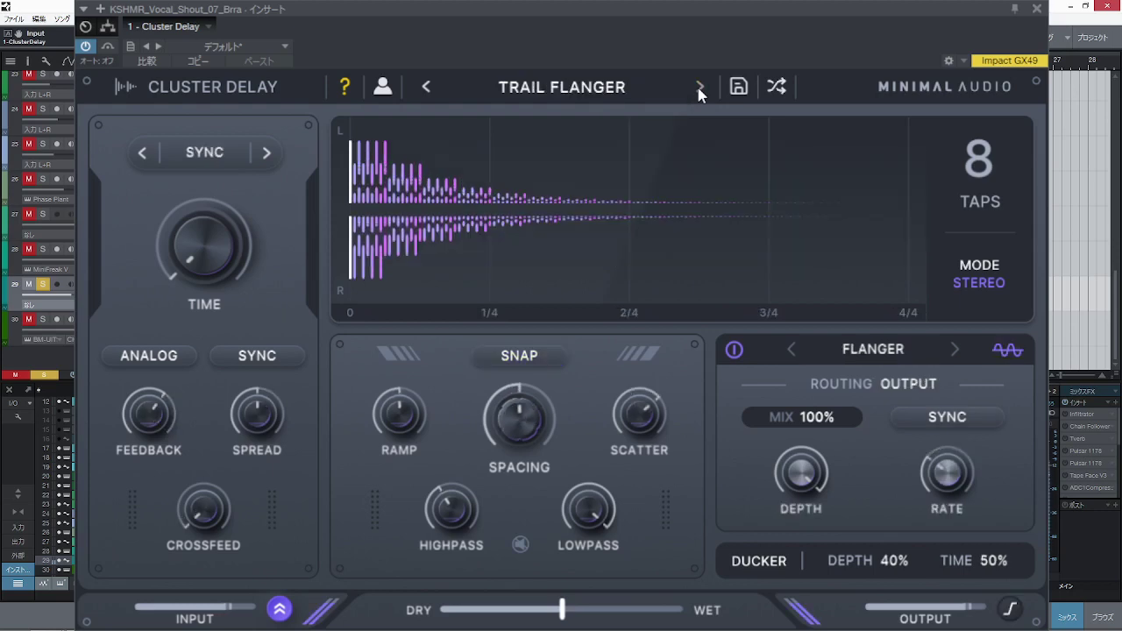
{"action": "left_click", "coordinate": [699, 90]}
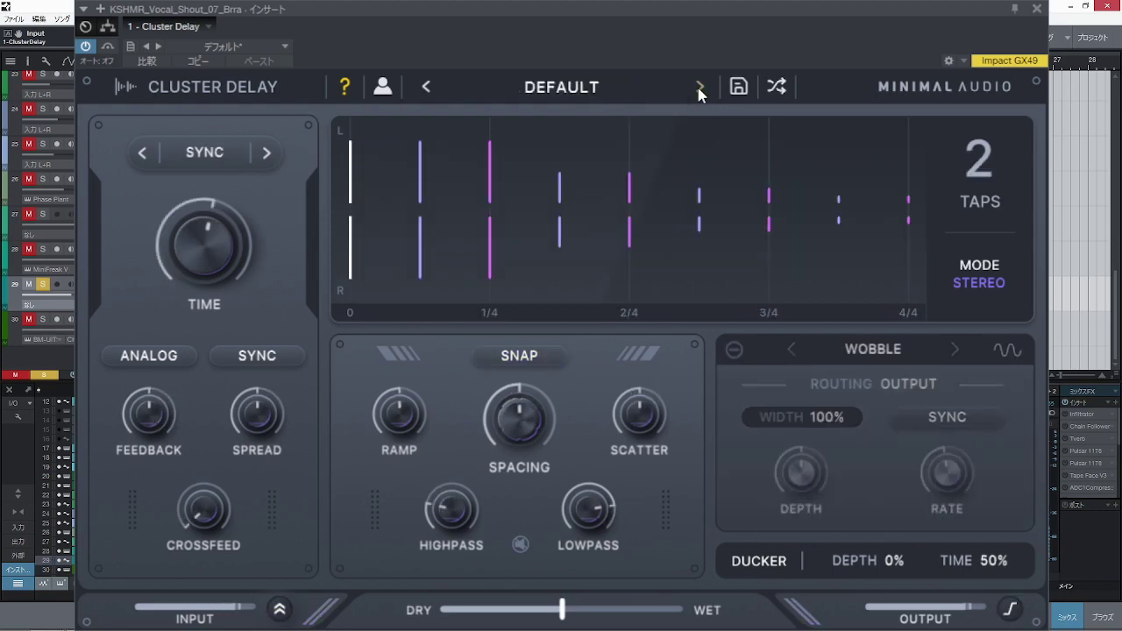